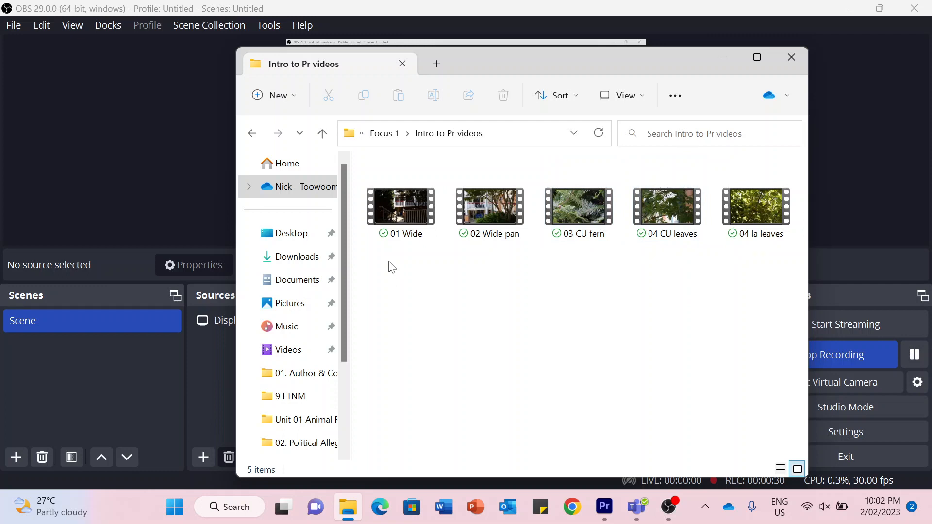
Import all five video clips from the Intro to Pr videos folder into the Premiere Pro project.
drag(389, 262, 758, 225)
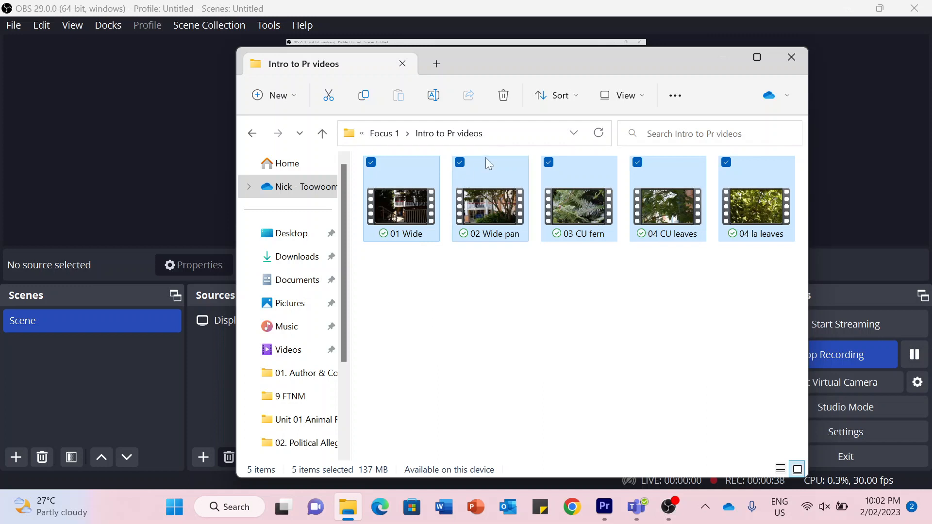
drag(497, 60, 494, 86)
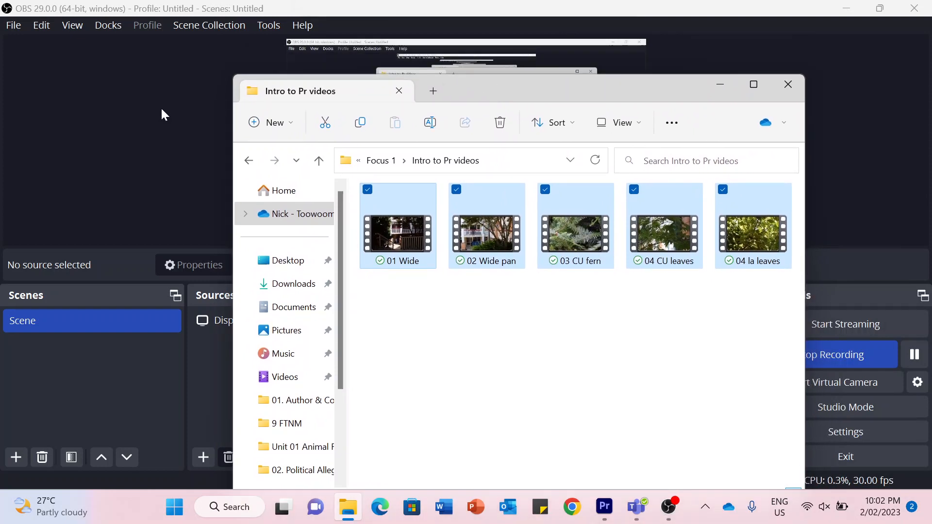
click(604, 514)
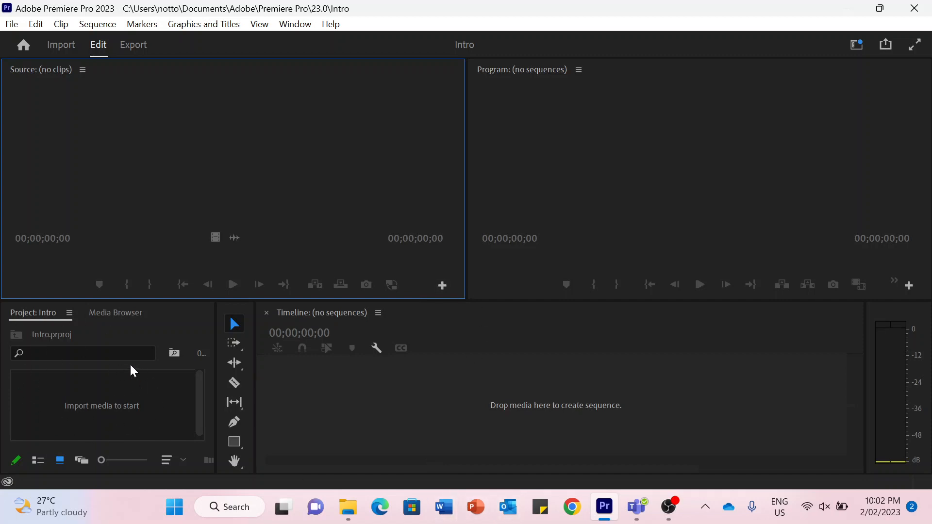
click(348, 507)
drag(416, 234, 95, 426)
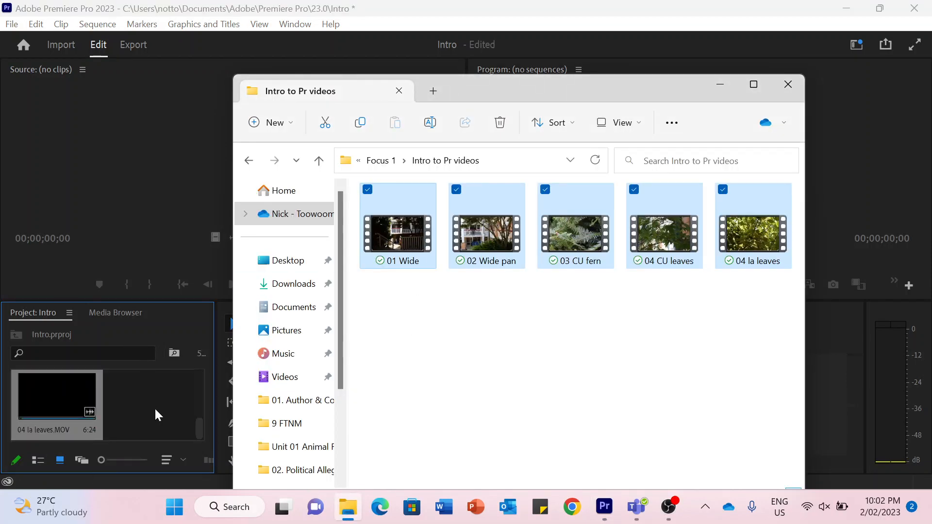
click(161, 389)
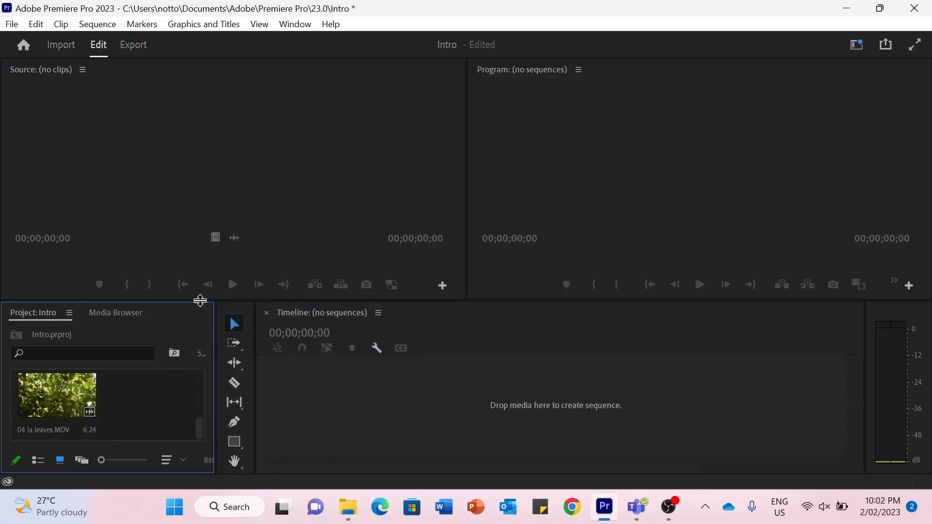
Enlarge the project's media area in height and width and show the imported clips as a list.
drag(200, 301, 219, 220)
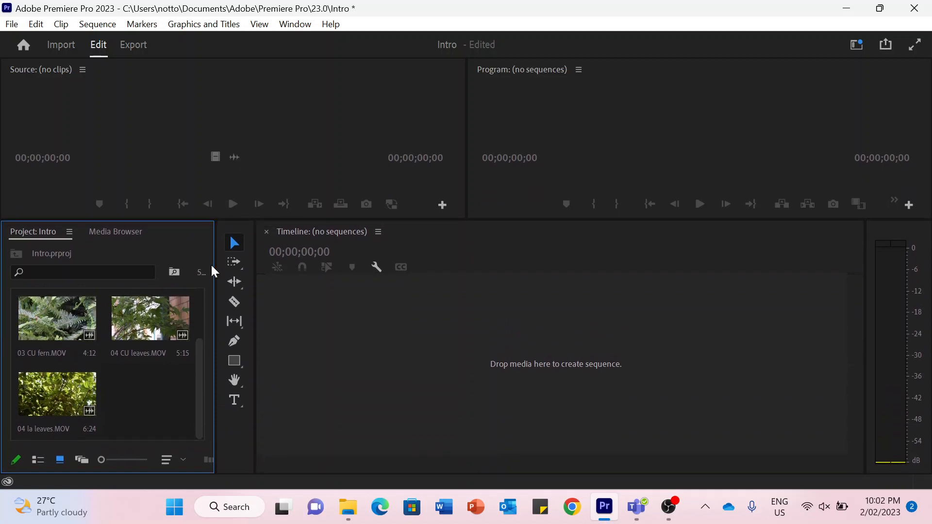
drag(215, 266, 271, 268)
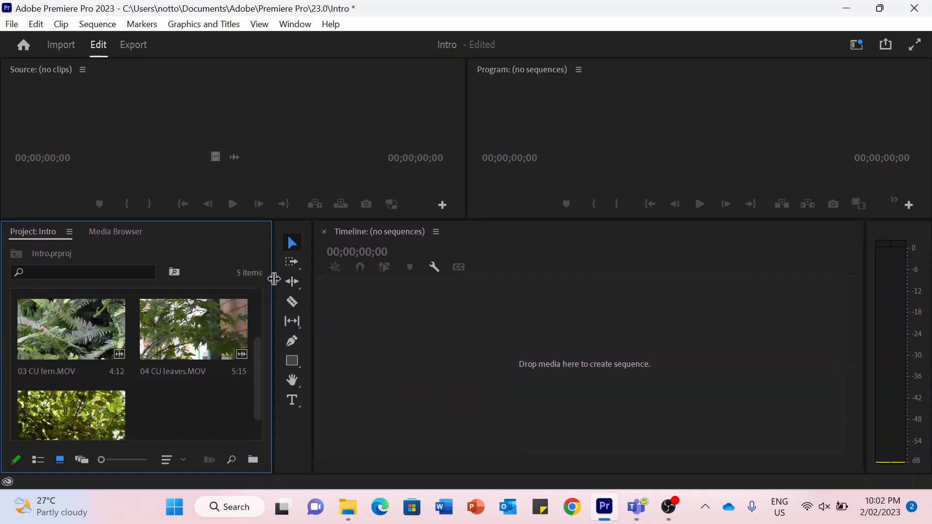
click(39, 460)
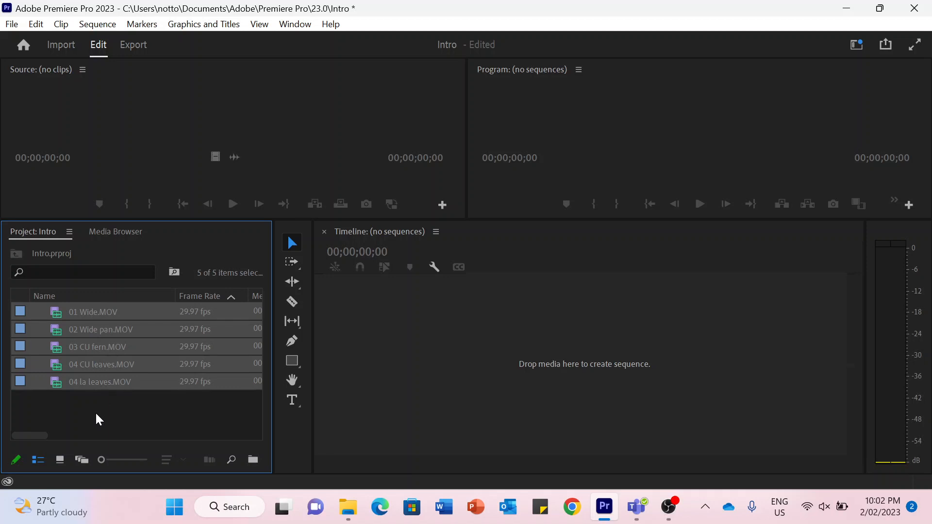
Create a sequence from 01 Wide.MOV by placing the clip in the empty timeline.
click(55, 316)
drag(57, 318, 424, 385)
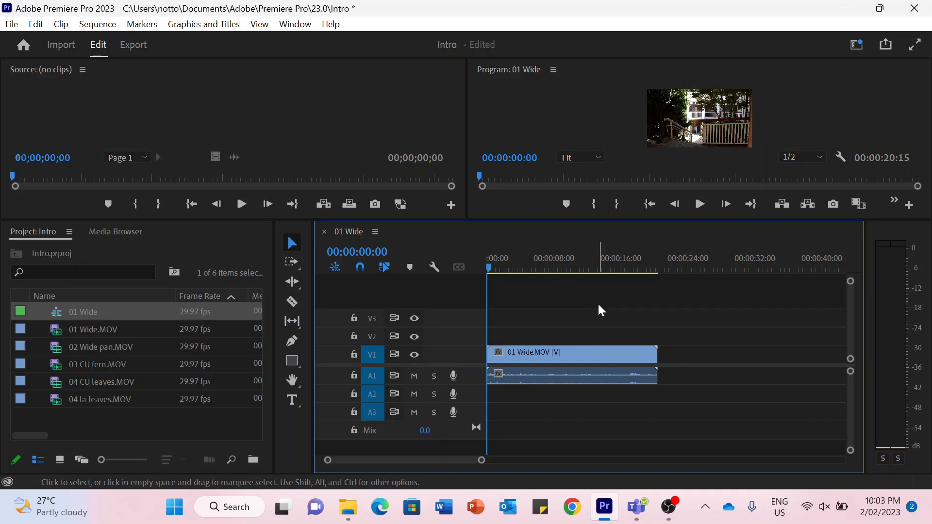
key(equal)
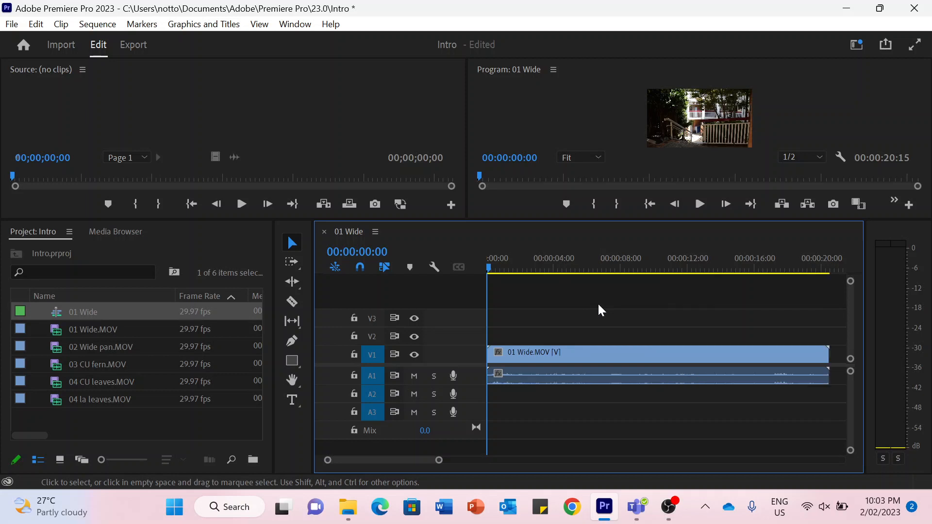
scroll(598, 310, down, 16)
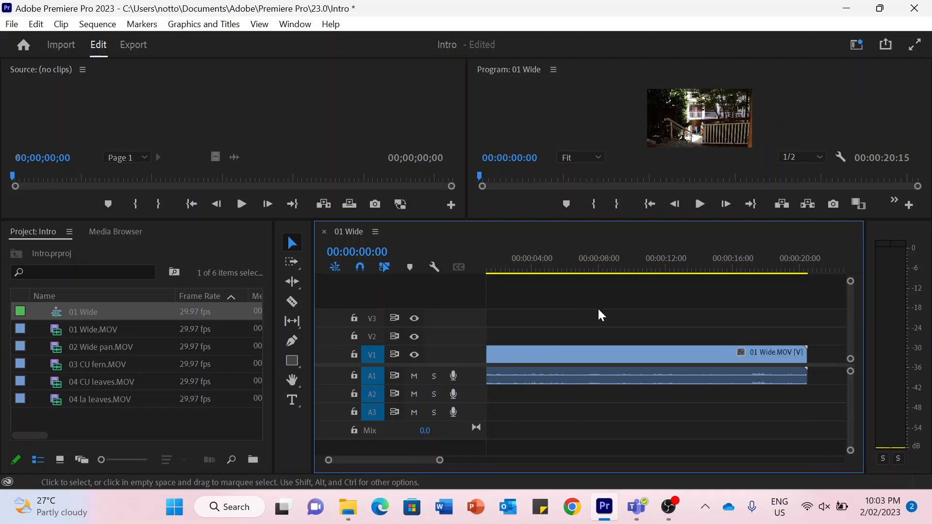
scroll(599, 310, up, 16)
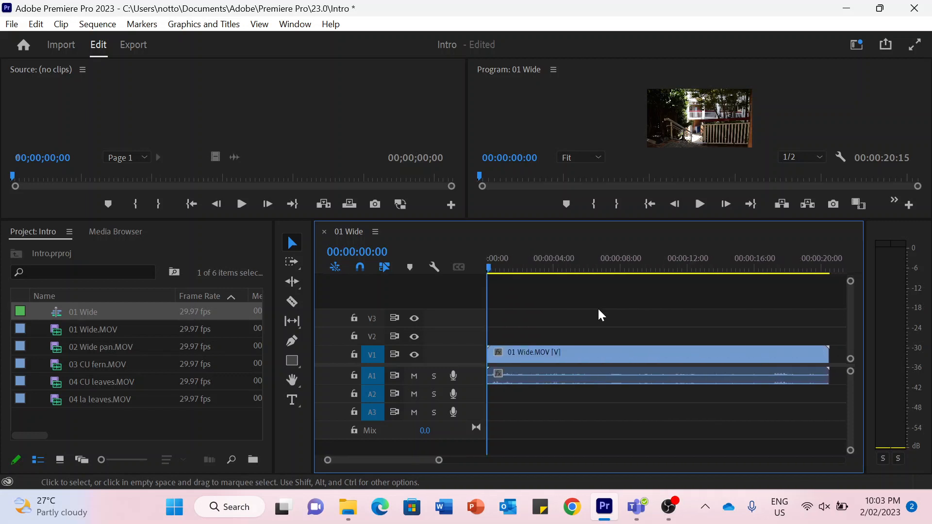
scroll(601, 315, down, 5)
scroll(601, 315, up, 5)
scroll(601, 315, down, 5)
scroll(602, 315, down, 2)
scroll(601, 315, up, 5)
scroll(601, 315, down, 7)
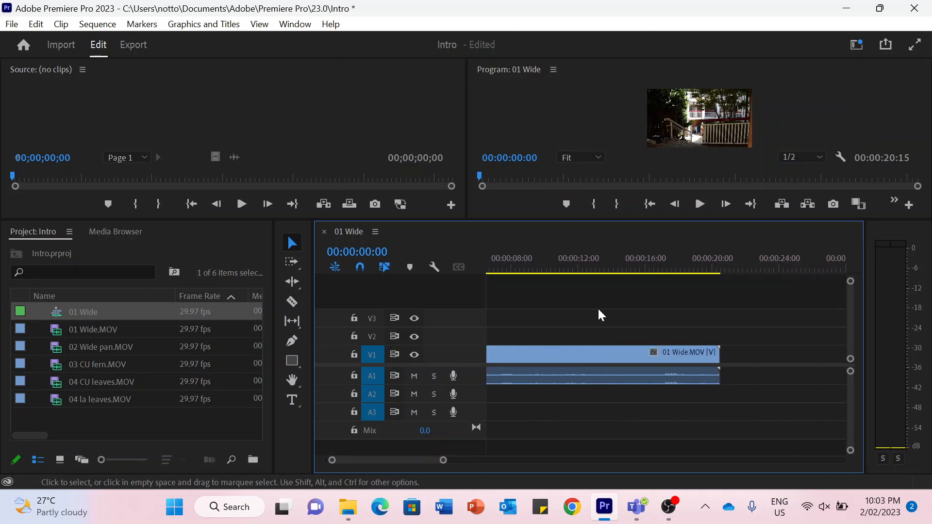
scroll(601, 316, up, 7)
scroll(601, 316, down, 6)
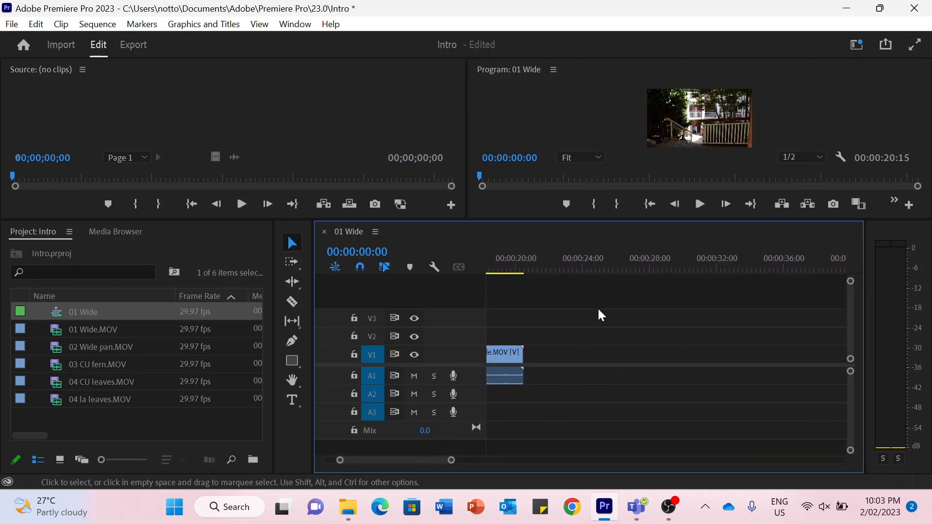
scroll(602, 315, up, 5)
scroll(601, 315, up, 2)
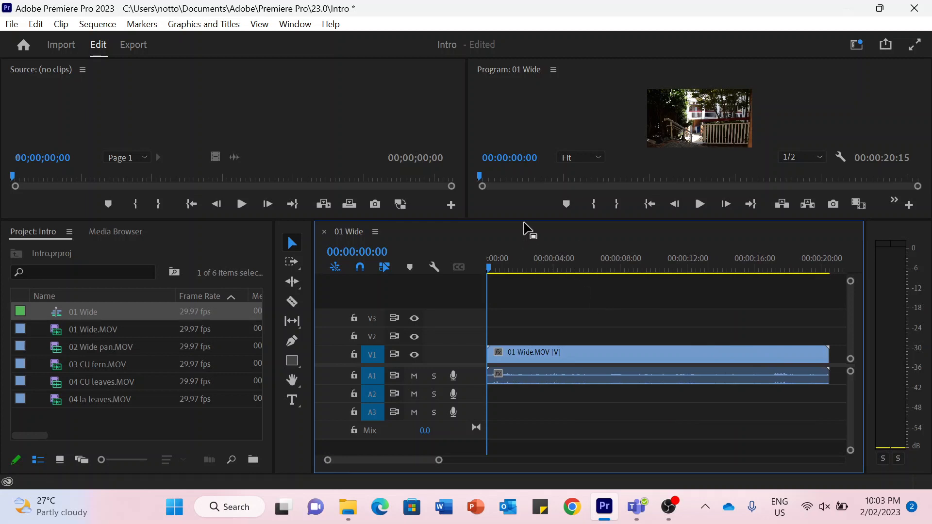
Split the 01 Wide.MOV clip in the timeline at about 00:00:09:26 with the Razor tool.
click(627, 358)
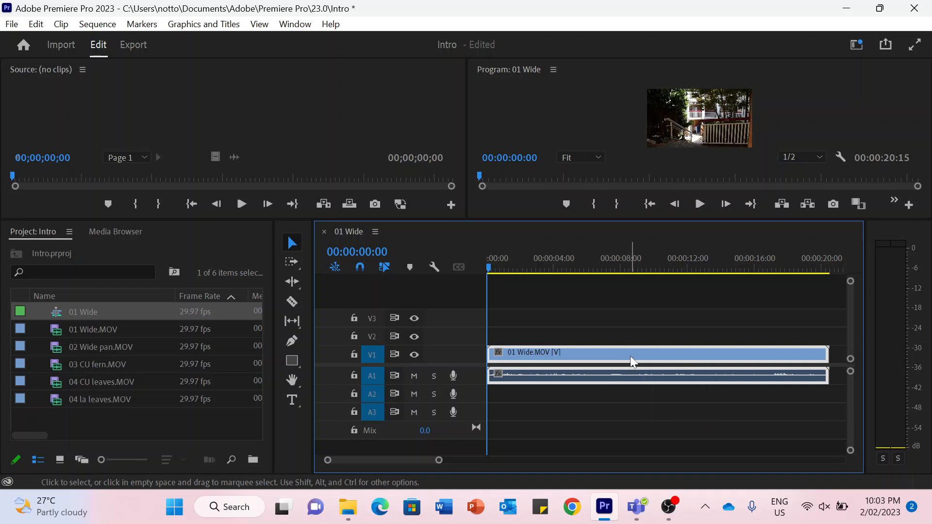
click(292, 302)
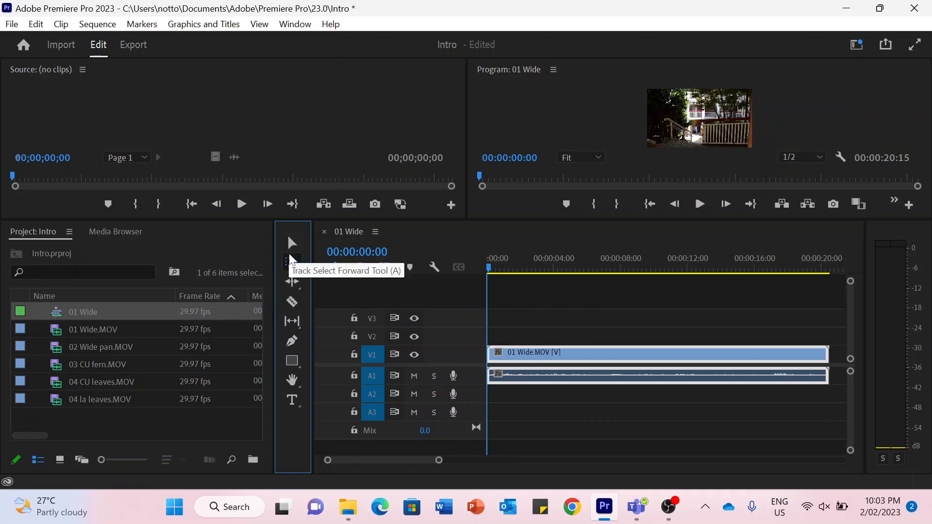
click(292, 243)
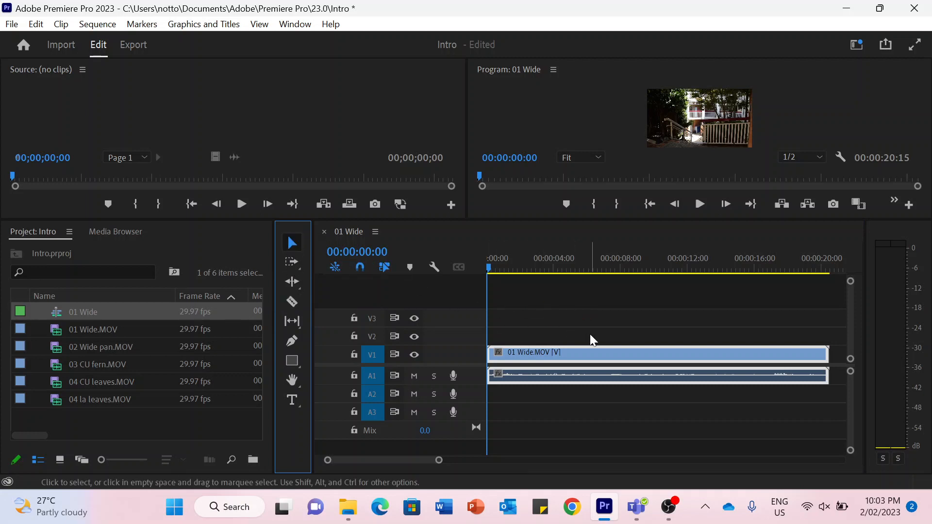
key(c)
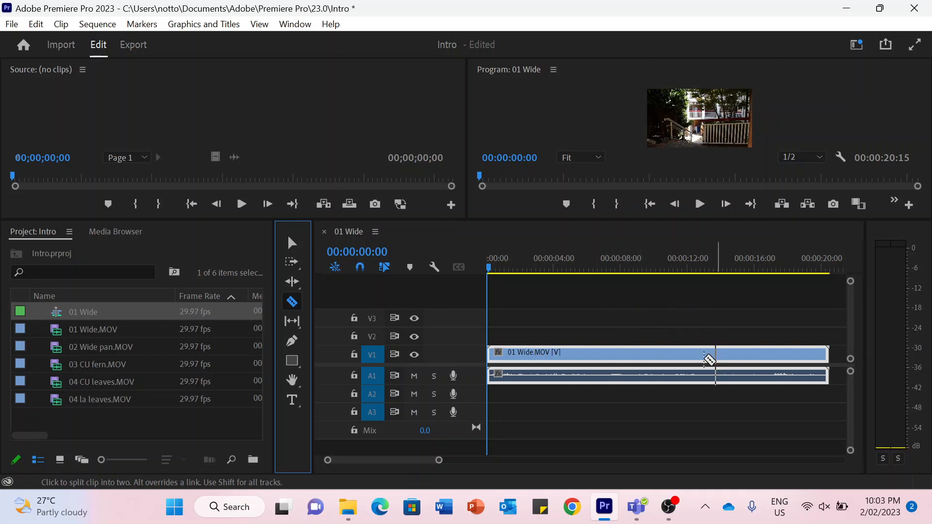
click(652, 358)
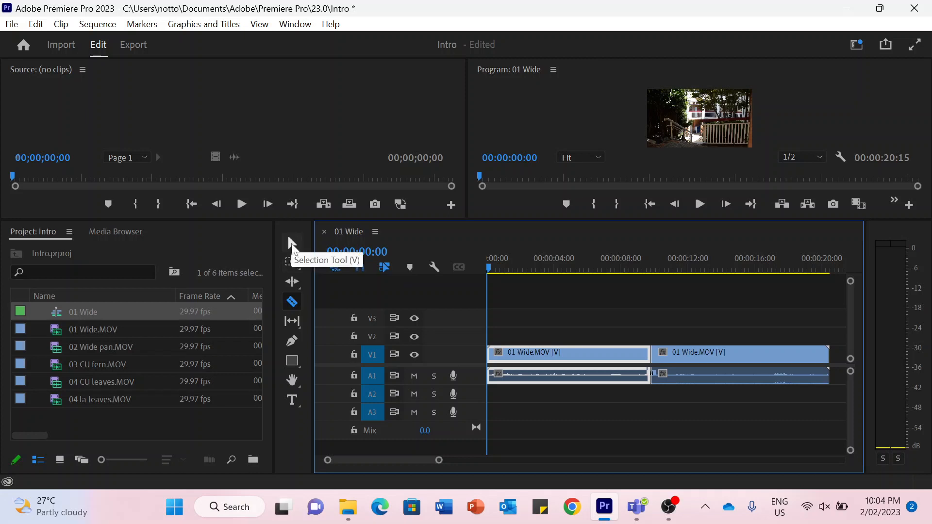
Delete the second part of the split 01 Wide.MOV clip, both video and audio, from the timeline.
click(291, 244)
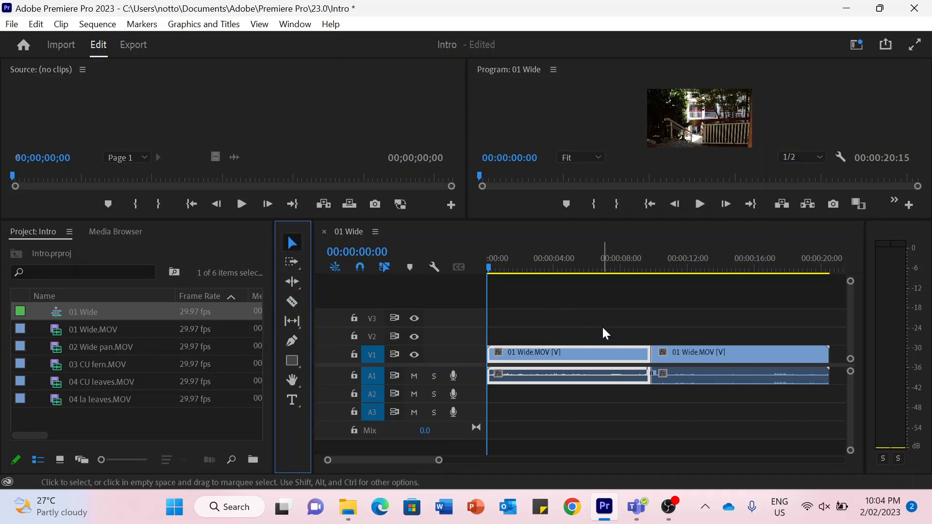
key(c)
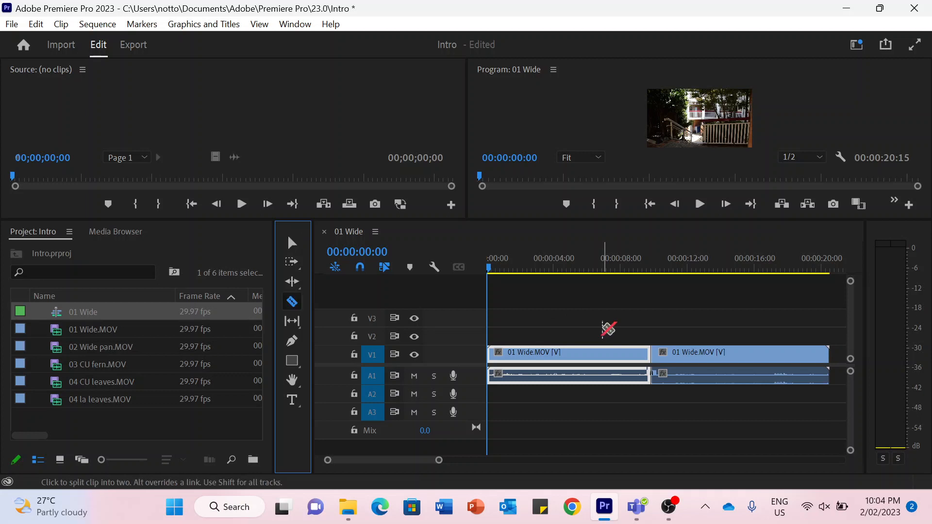
key(v)
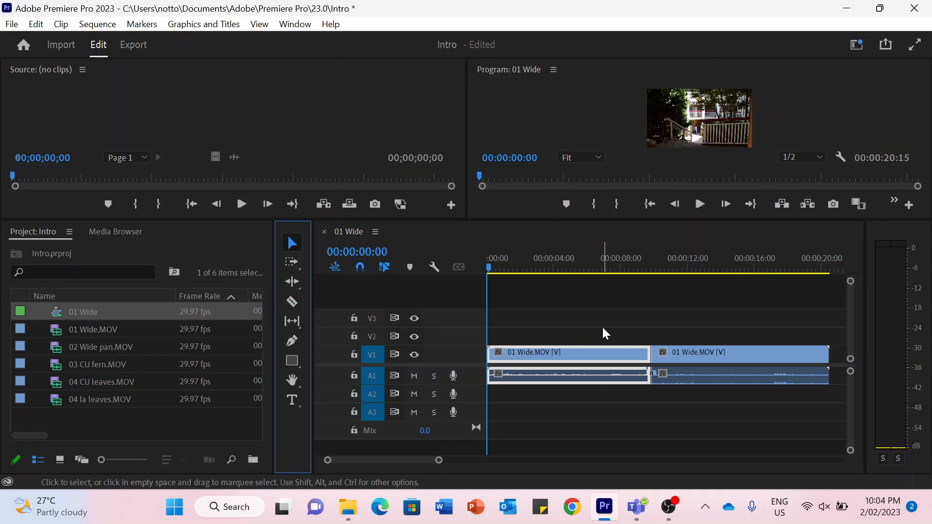
click(726, 359)
drag(710, 359, 767, 350)
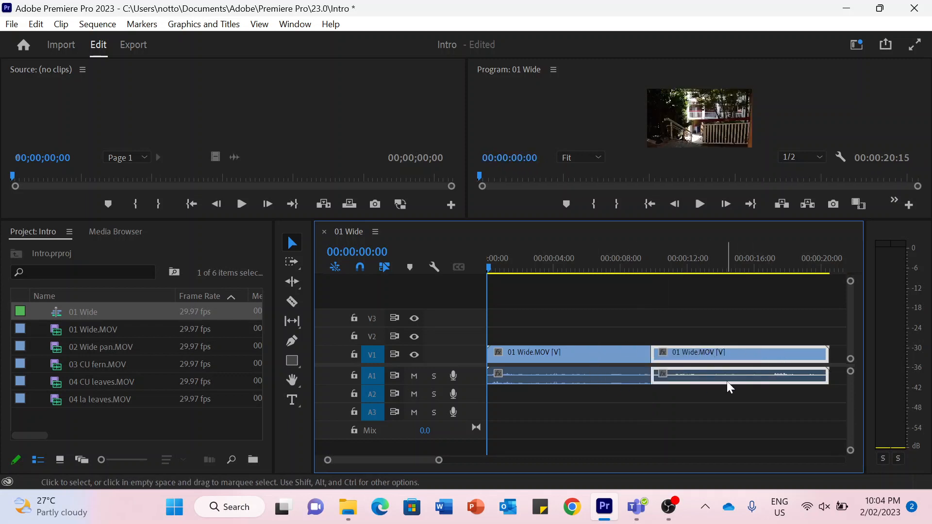
drag(704, 324, 768, 390)
key(Delete)
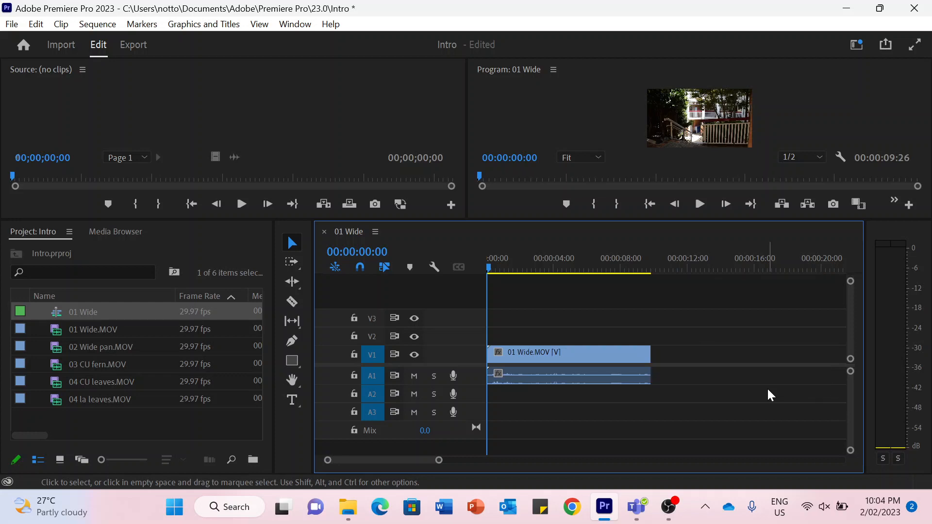
Unlink the audio from the remaining 01 Wide.MOV clip and delete its audio from track A1.
click(585, 378)
right_click(607, 358)
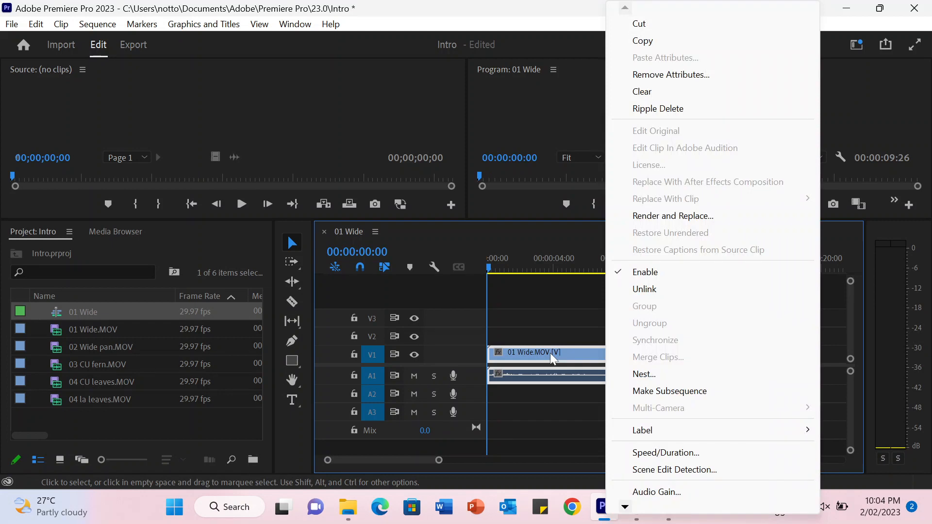
click(644, 290)
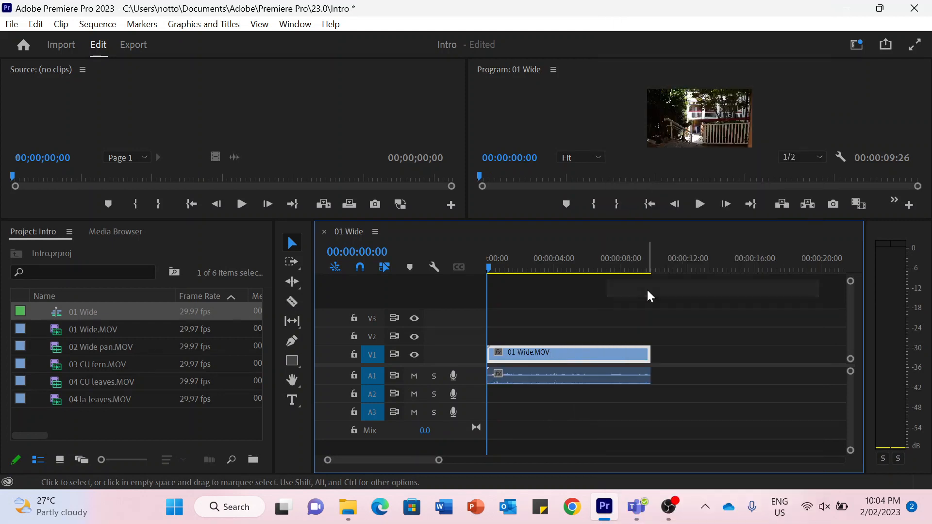
click(561, 378)
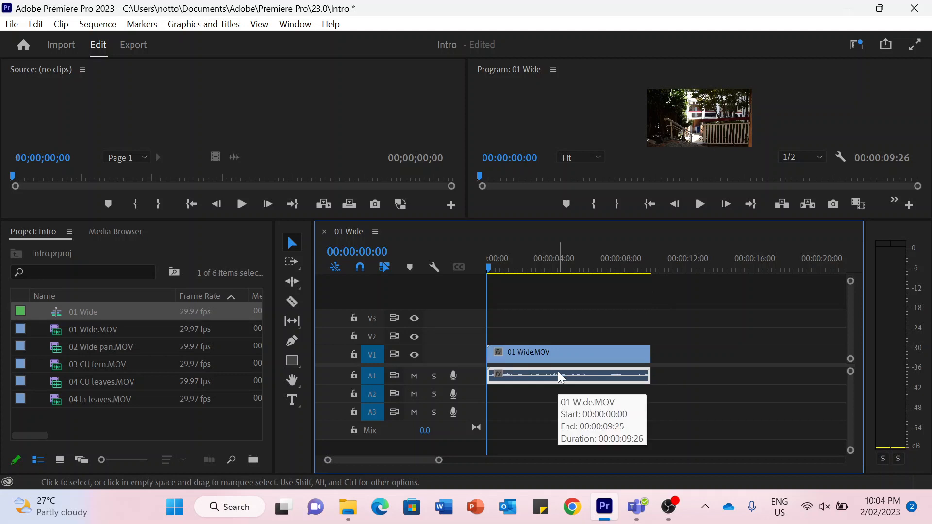
key(Delete)
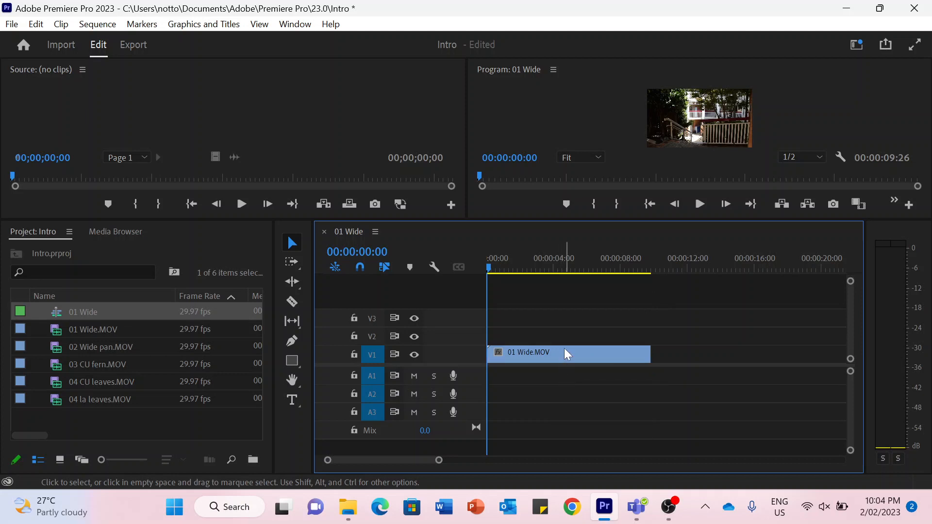
Move the playhead to 00:00:02:12 and display the list of available effects.
click(527, 268)
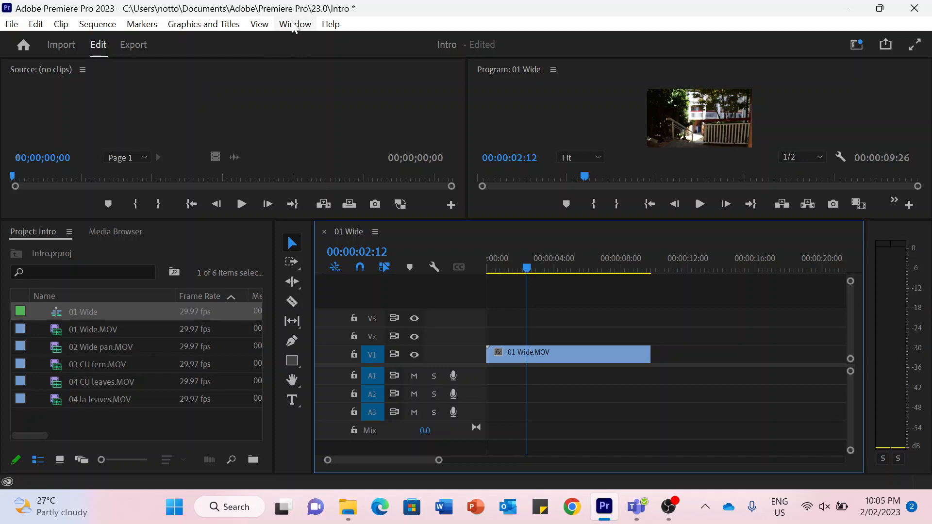
click(294, 24)
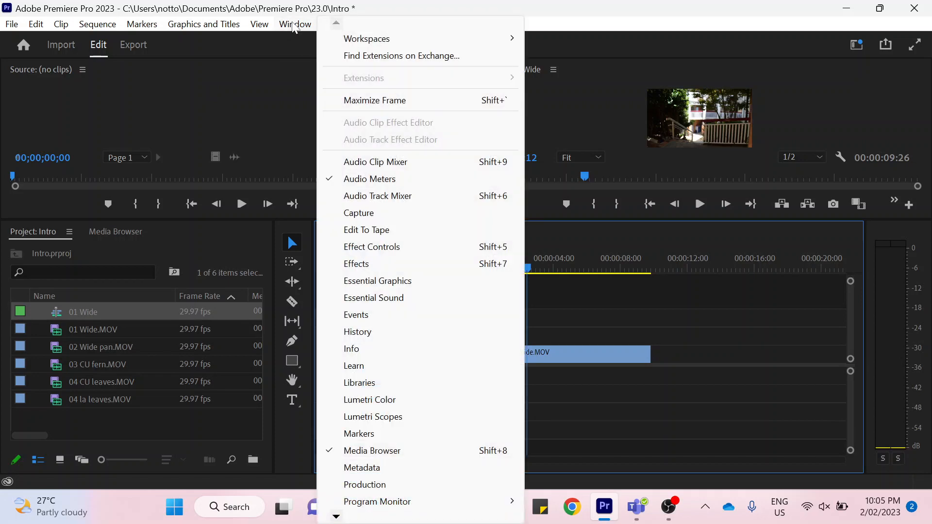
click(367, 265)
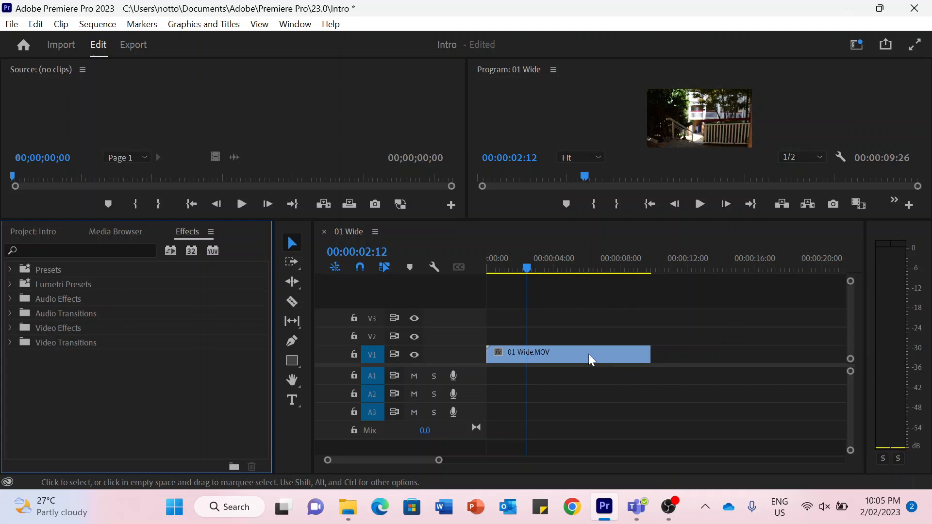
Return to the project media and add 03 CU fern.MOV directly after the 01 Wide clip on V1 and A1.
click(39, 233)
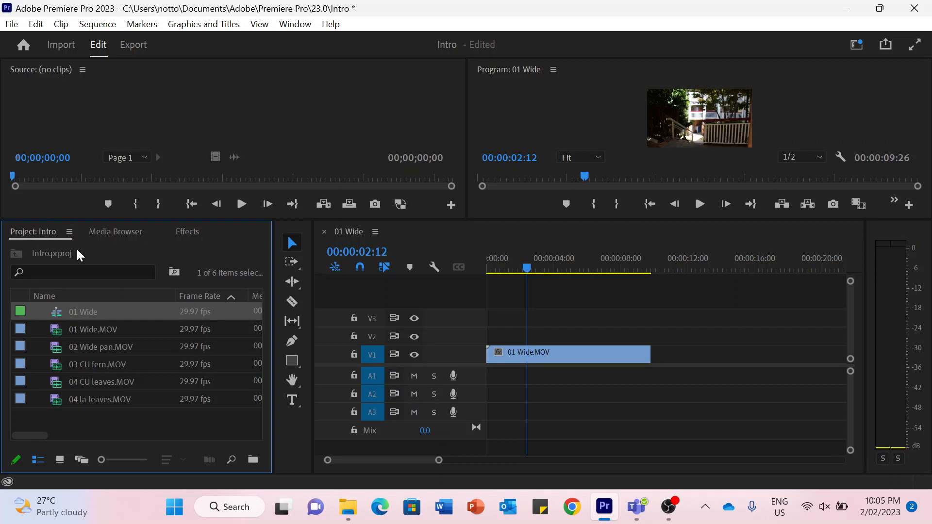
click(84, 349)
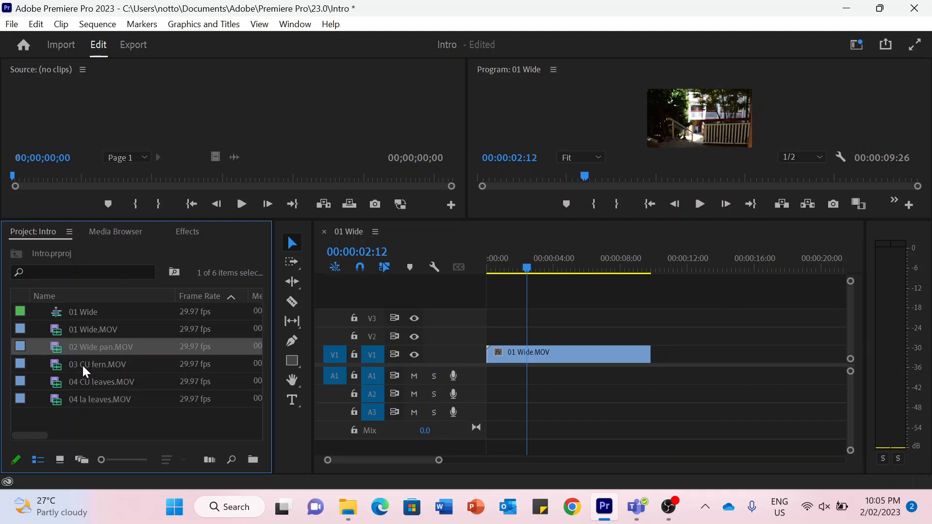
drag(87, 368, 661, 360)
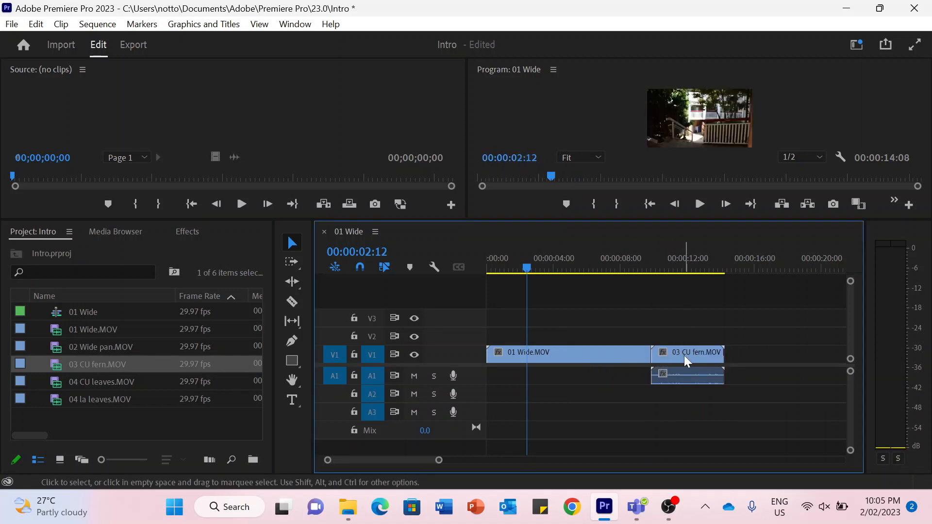
Unlink the audio from the 03 CU fern.MOV clip and delete its audio from track A1.
mouse_move(689, 357)
mouse_down()
mouse_move(730, 359)
mouse_move(697, 359)
mouse_up()
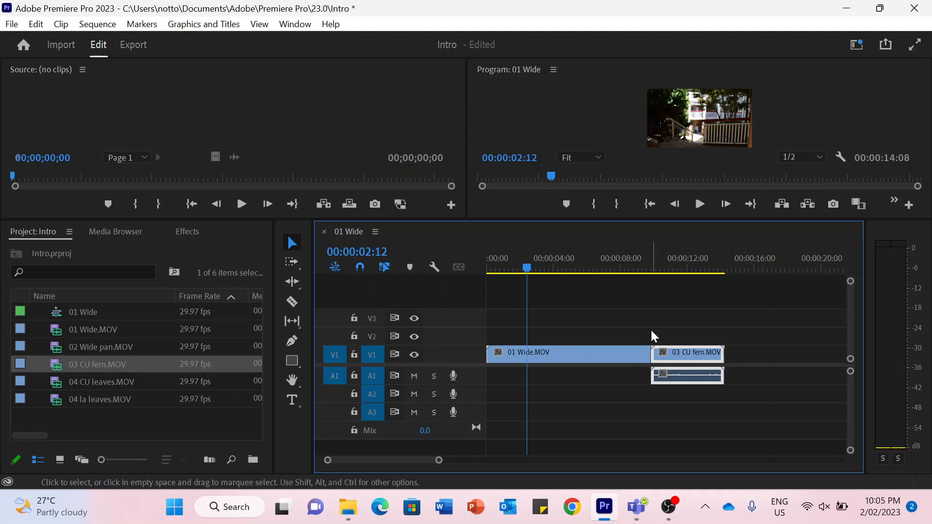
right_click(686, 377)
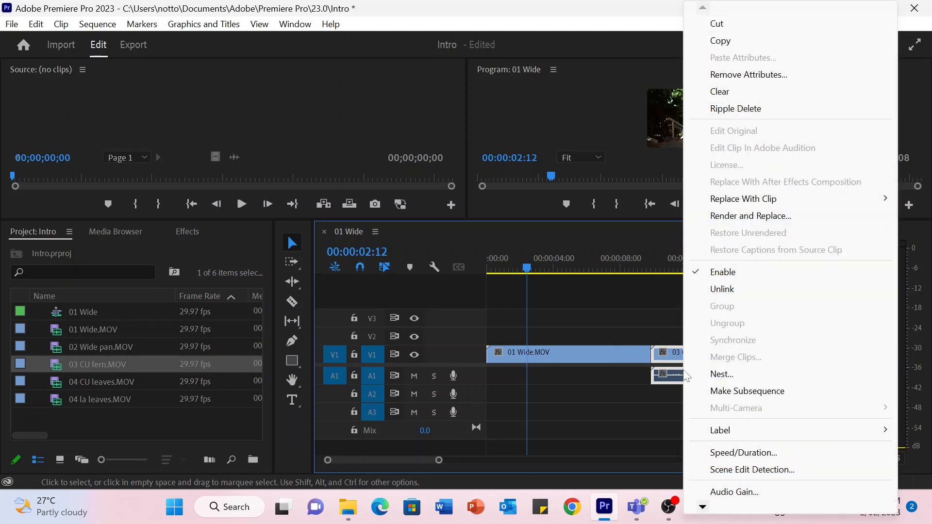
click(743, 291)
click(708, 378)
key(Delete)
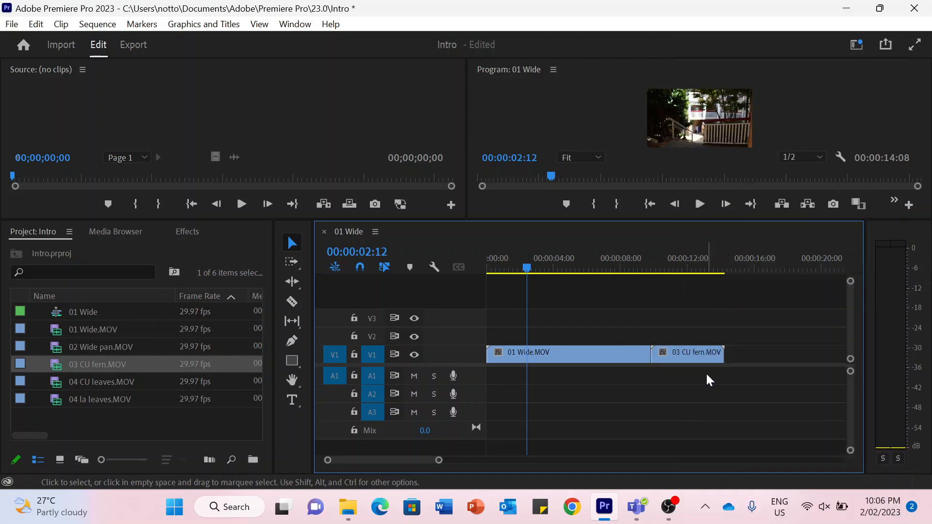
Mute audio track A1 and turn the mute off again.
click(414, 376)
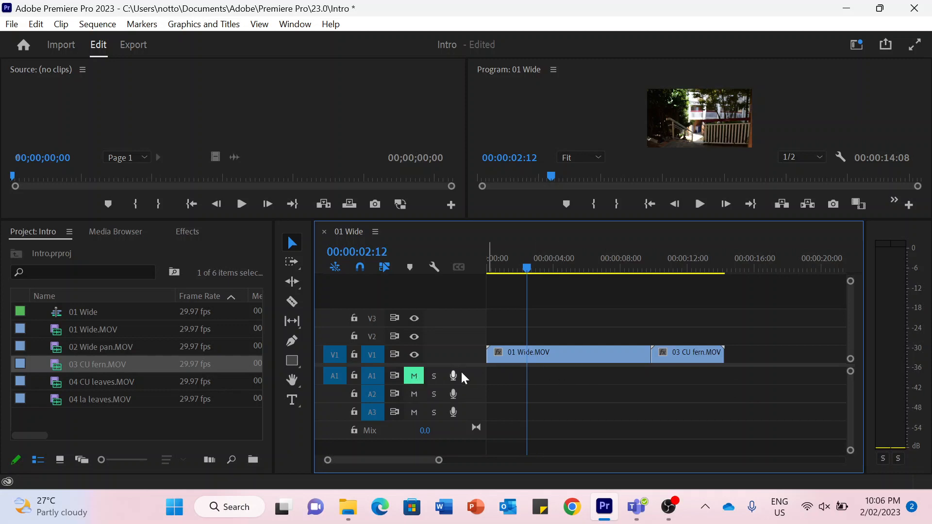
click(415, 375)
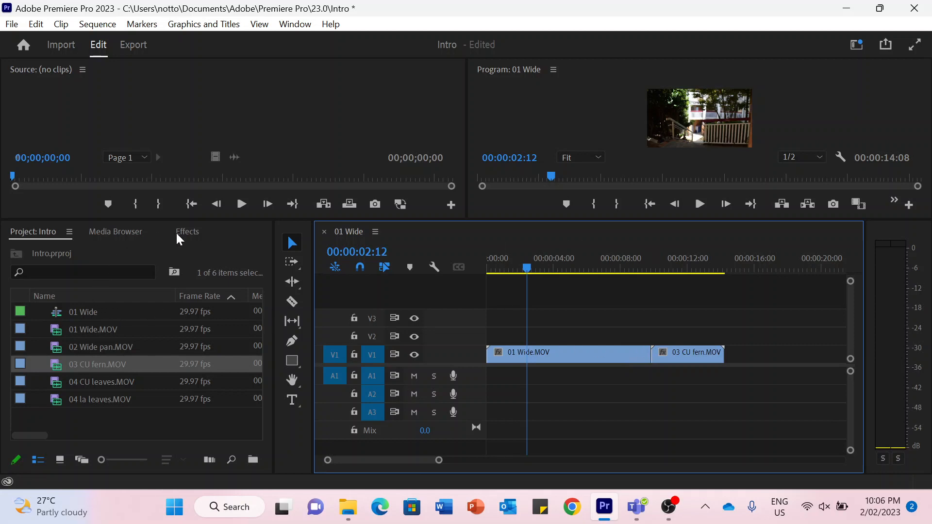
Apply the Cross Dissolve video transition at the cut between 01 Wide.MOV and 03 CU fern.MOV on V1.
click(188, 234)
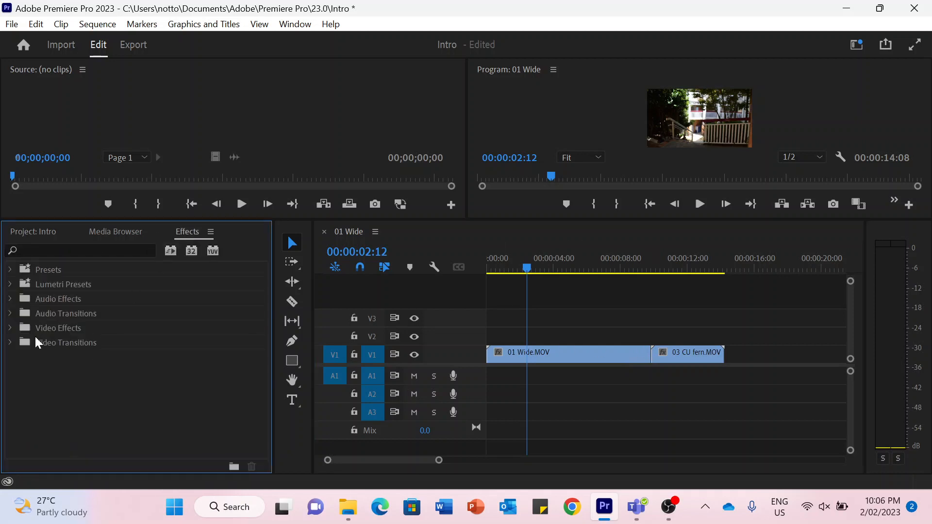
click(11, 343)
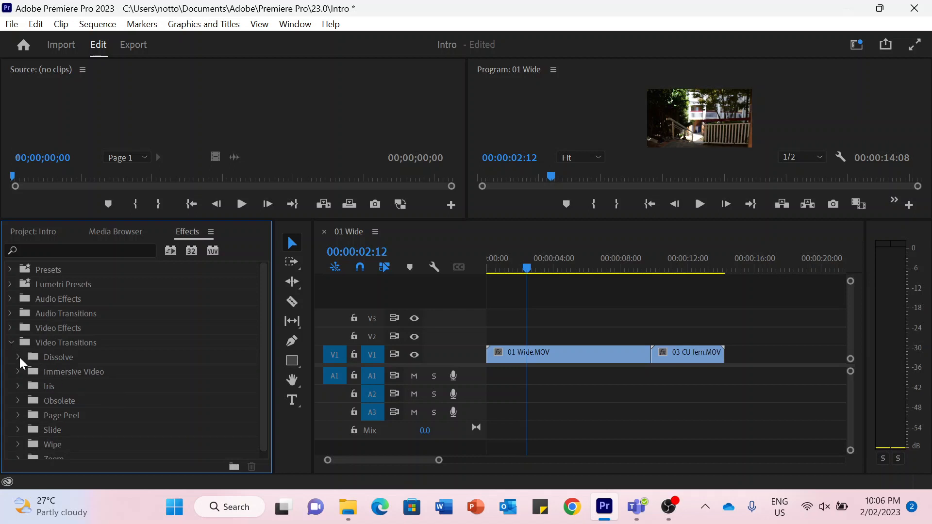
click(18, 359)
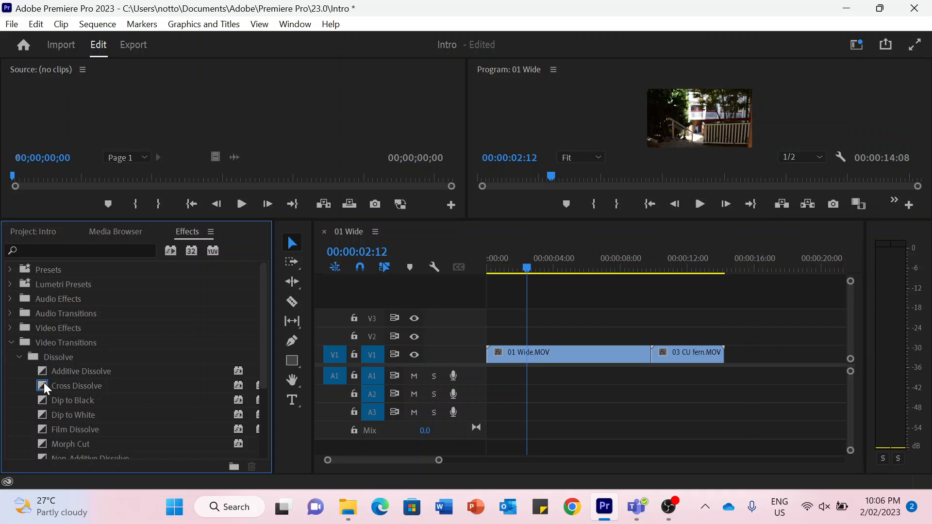
drag(43, 387, 658, 358)
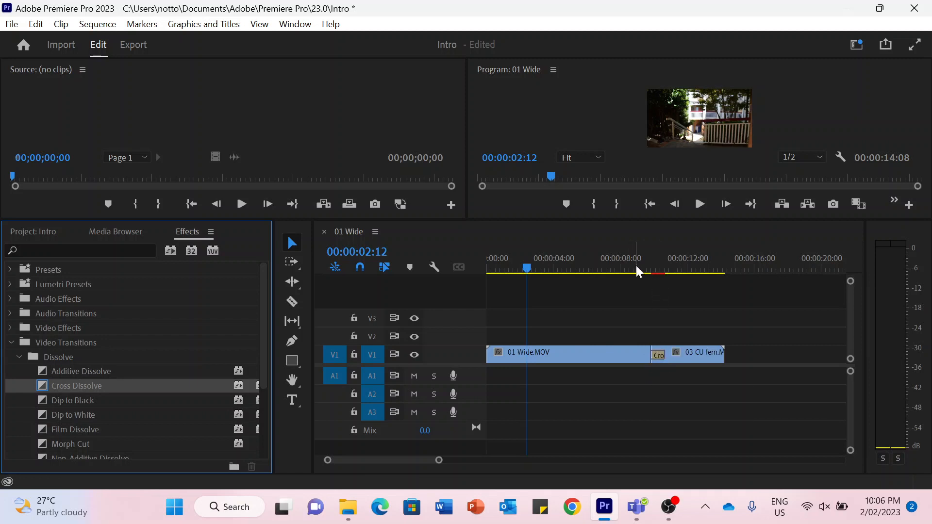
Play the sequence from shortly before the Cross Dissolve through to 00:00:11:04 to preview the transition.
click(636, 270)
key(space)
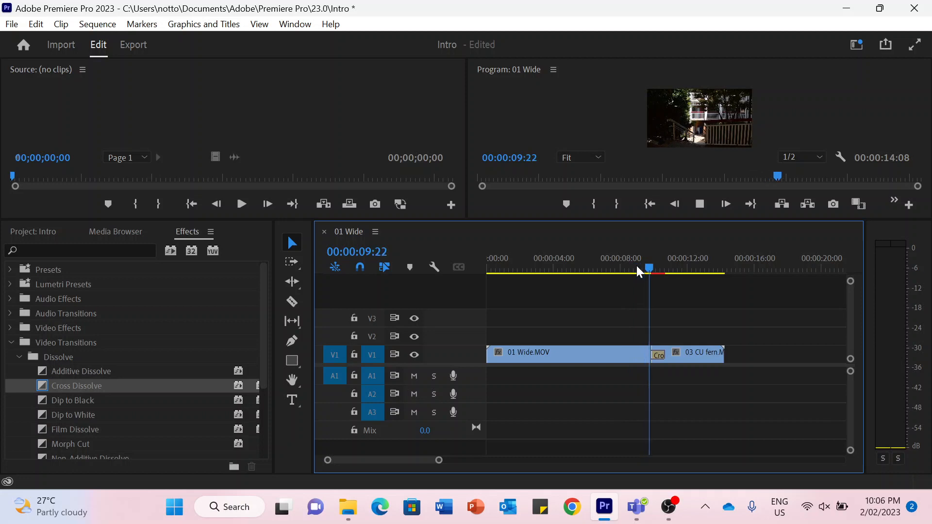
key(space)
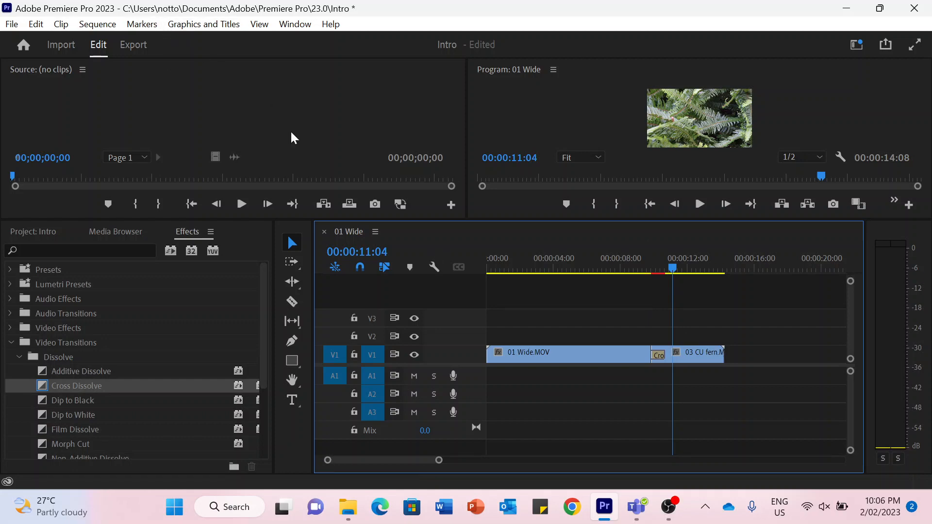
Render the whole sequence In to Out and stop the playback at 00:00:02:11.
click(86, 23)
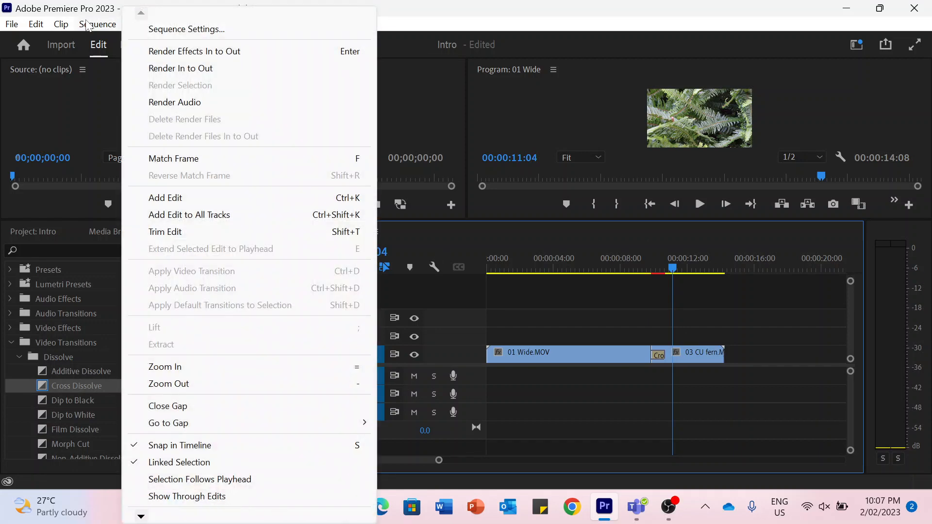
click(160, 71)
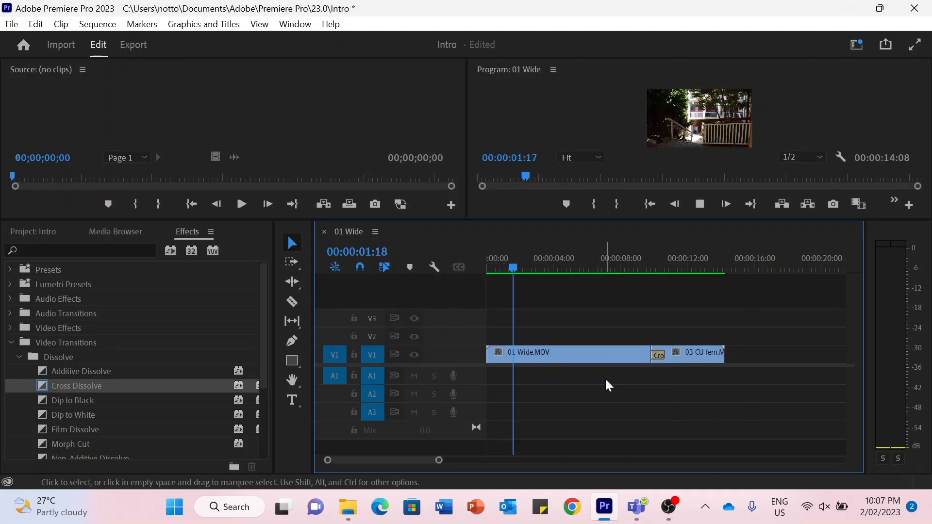
key(space)
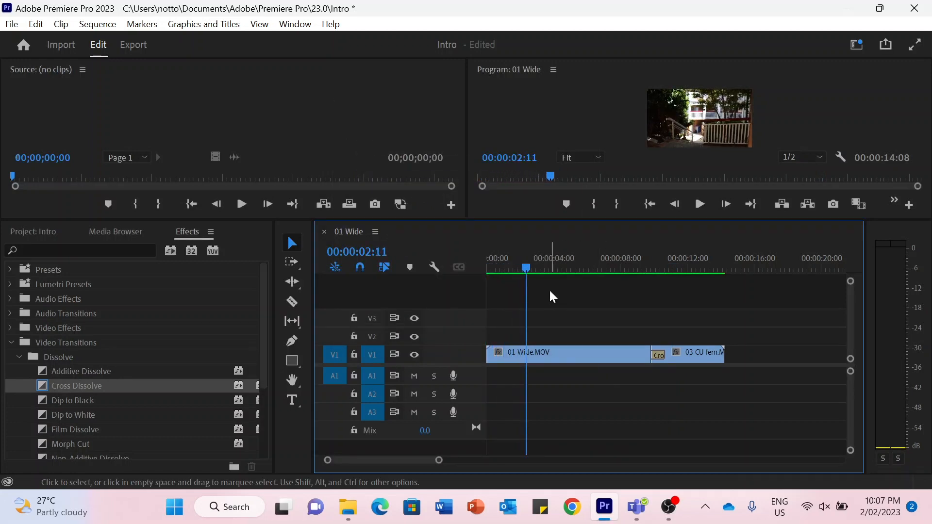
Play the rendered sequence from 00:00:07:07 past the Cross Dissolve, stopping at 00:00:11:21.
right_click(639, 268)
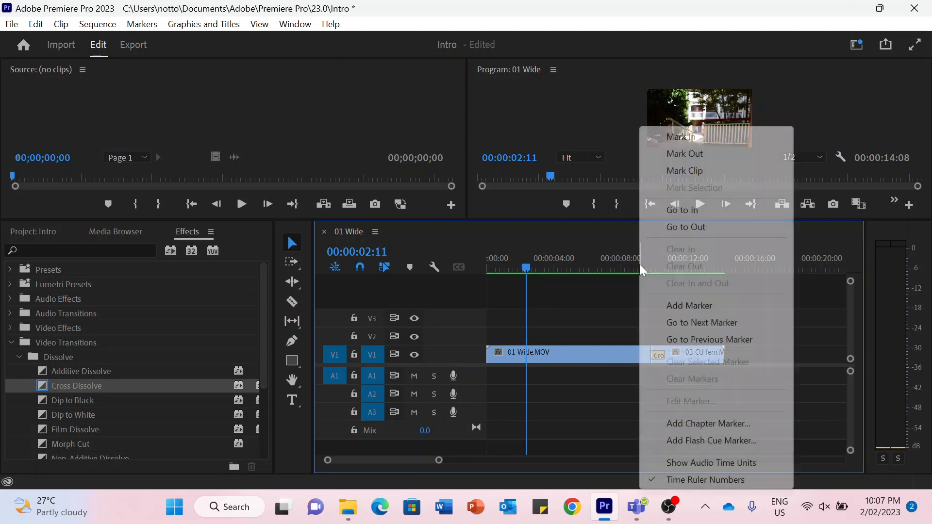
click(610, 268)
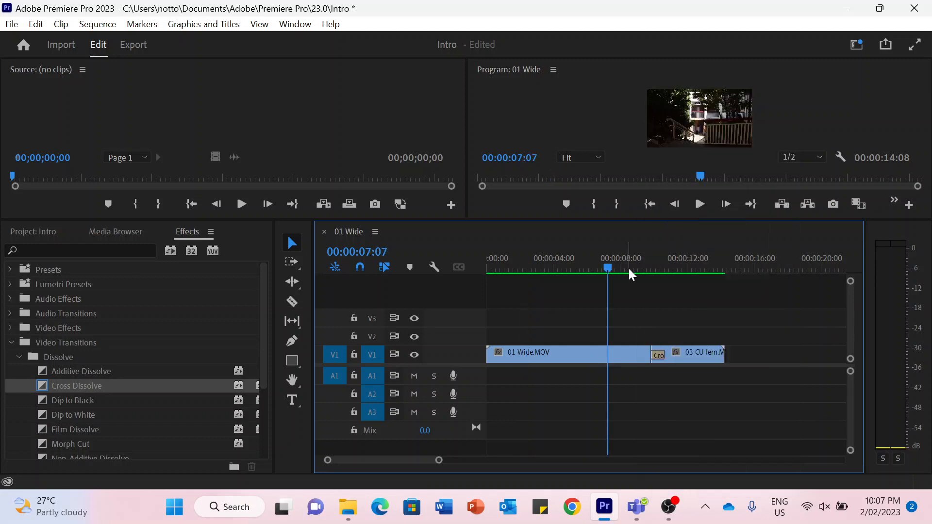
key(space)
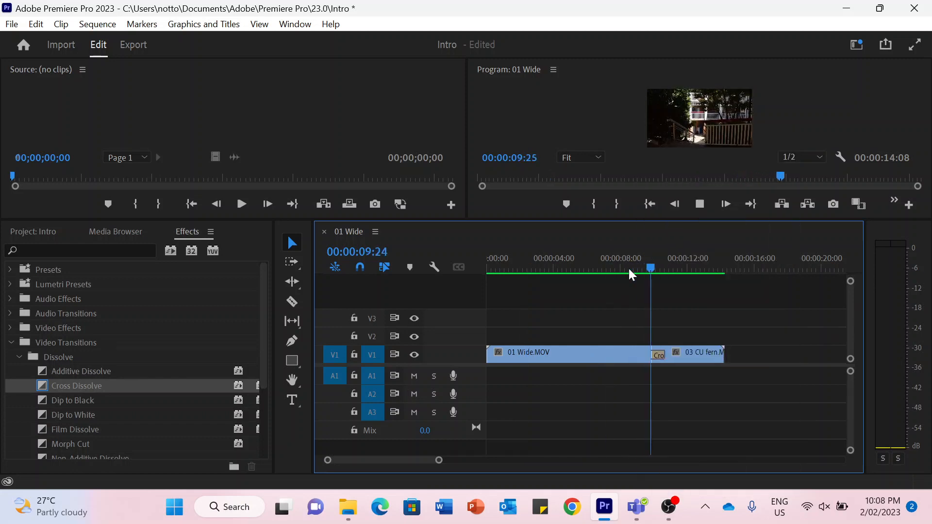
key(space)
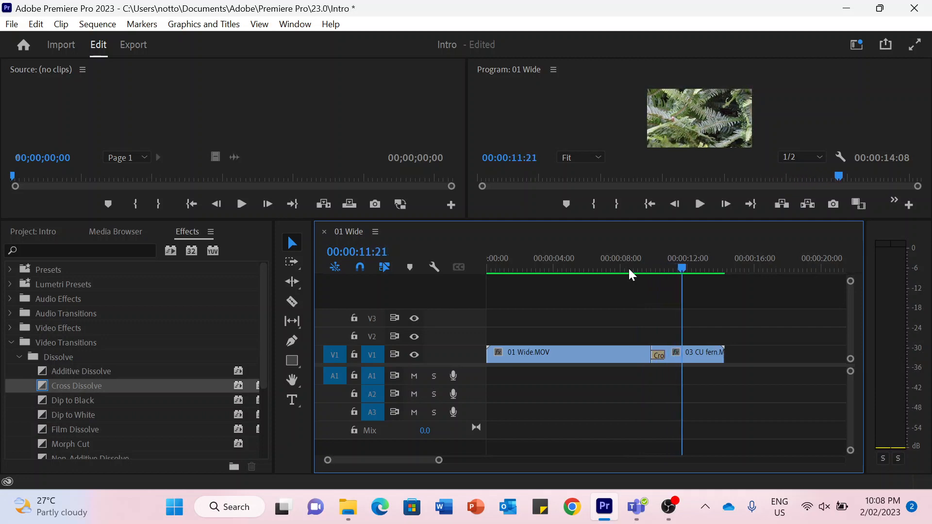
Make the monitor area taller, then maximize the program monitor and restore it to its normal size.
drag(650, 219, 639, 307)
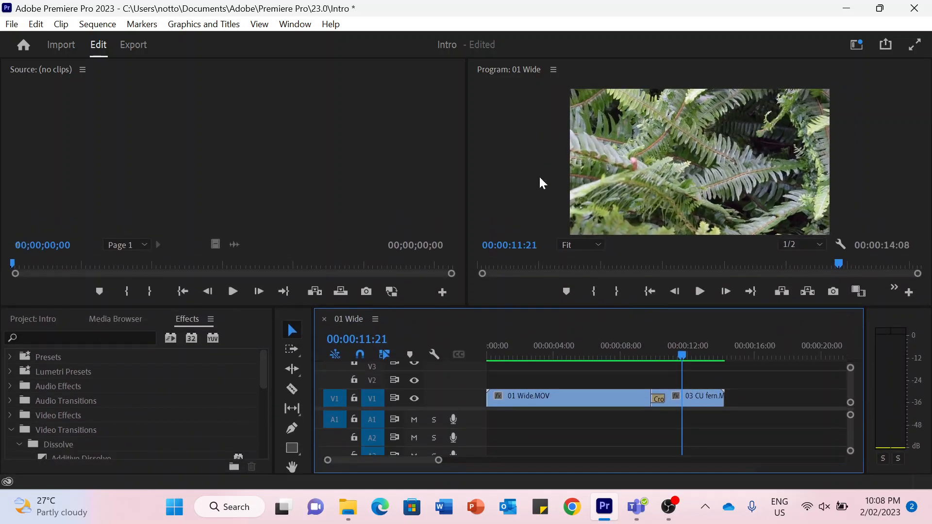
click(524, 113)
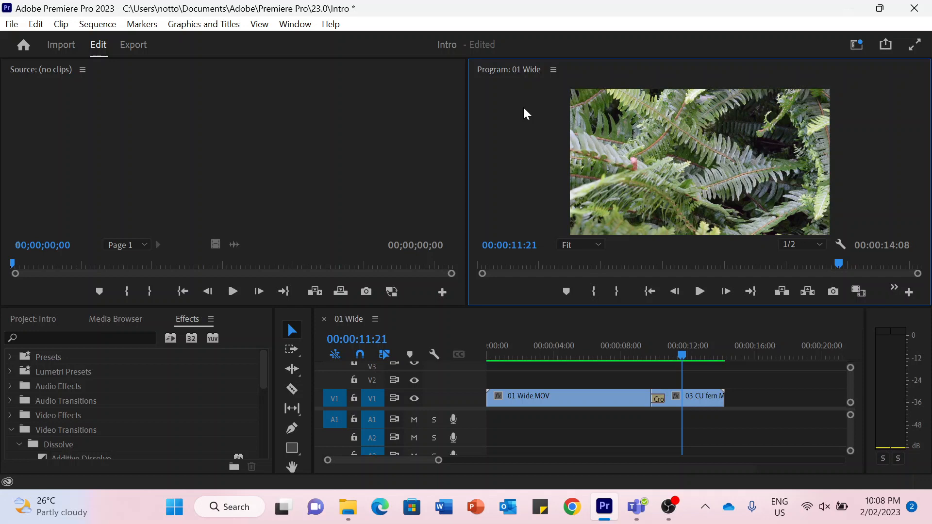
key(grave)
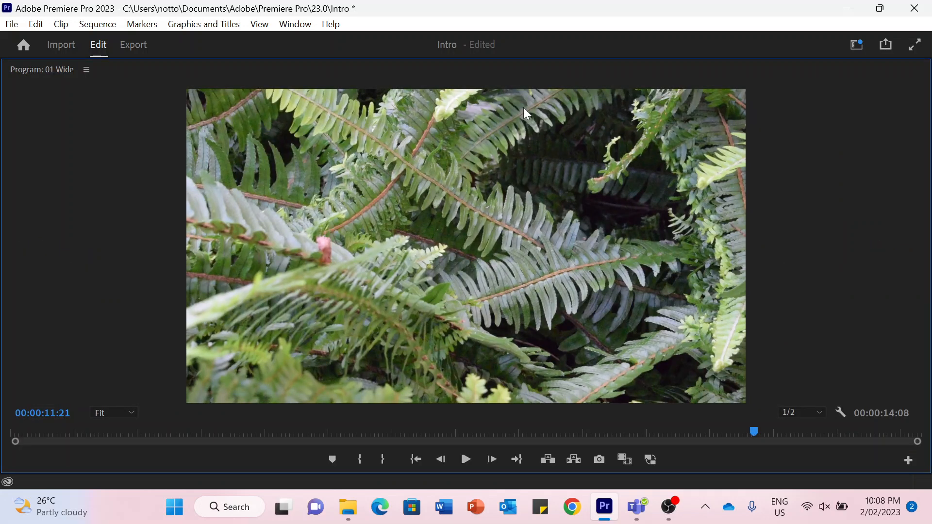
key(grave)
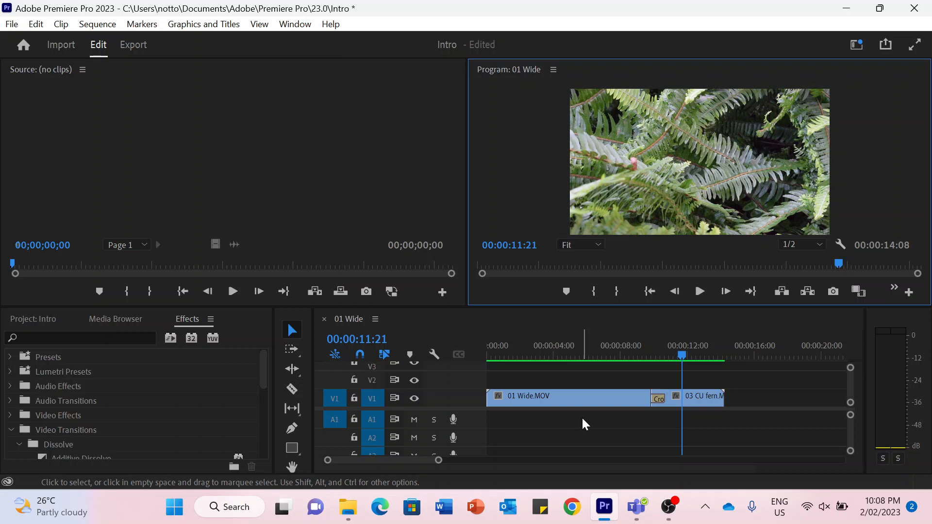
Select the 01 Wide.MOV clip and look through the Video Effects categories.
click(12, 429)
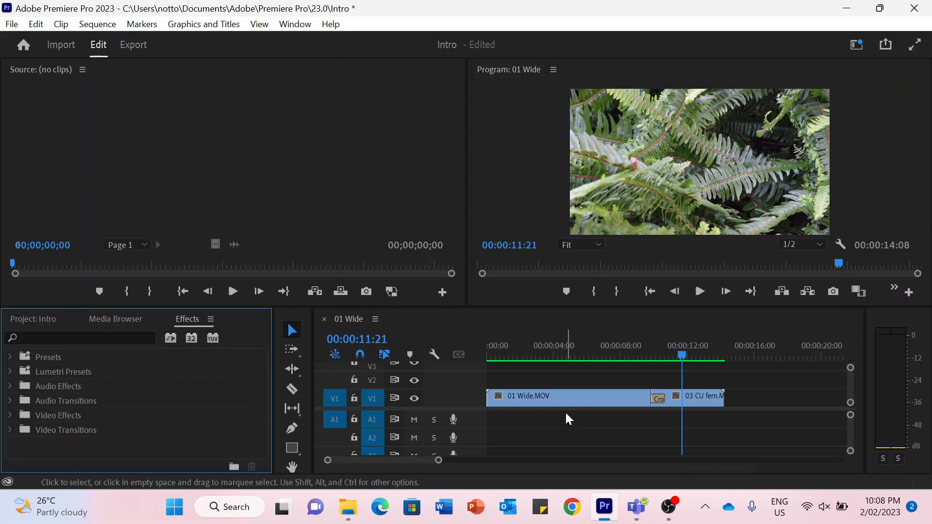
click(590, 401)
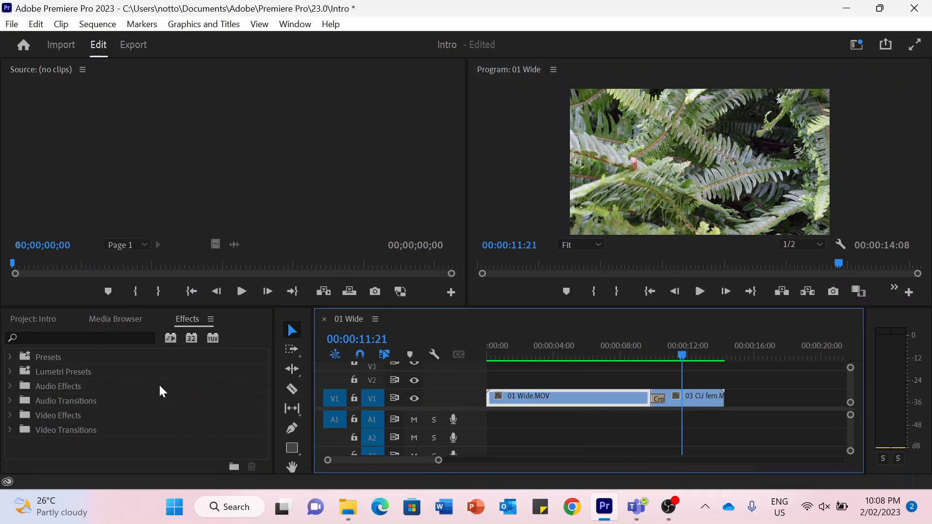
click(11, 416)
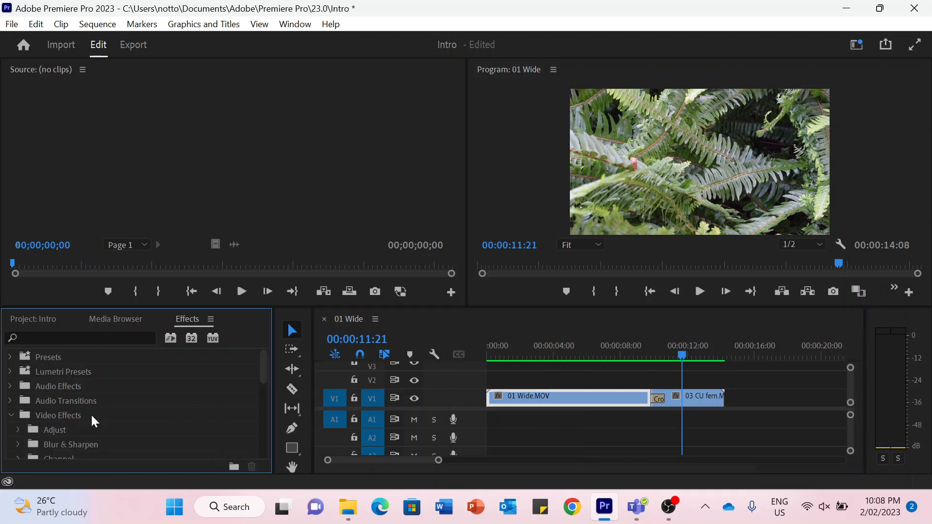
scroll(92, 420, down, 5)
scroll(92, 420, up, 5)
scroll(95, 422, down, 5)
scroll(95, 421, up, 5)
scroll(95, 421, down, 6)
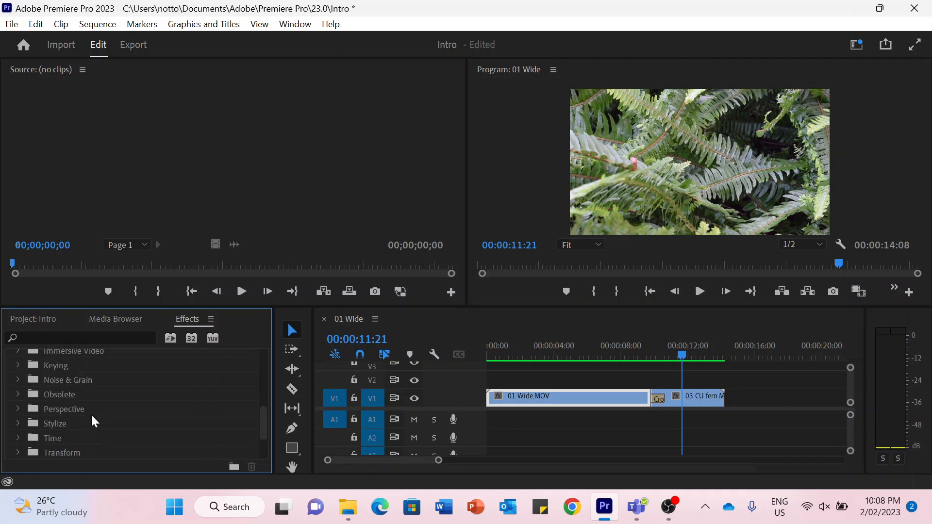
scroll(95, 421, up, 3)
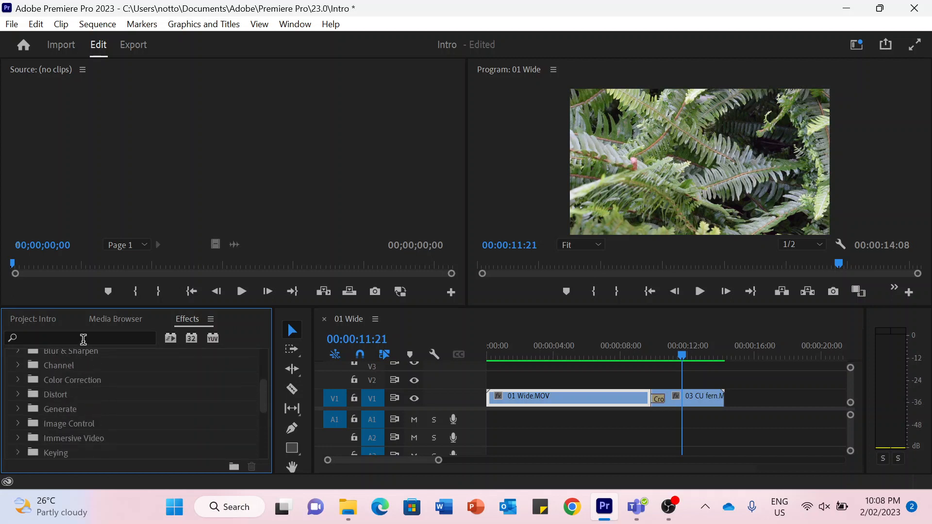
Search the effects for "brush", apply Brush Strokes to the 01 Wide.MOV clip and preview the frame at 00:00:02:16.
click(85, 337)
text(brush)
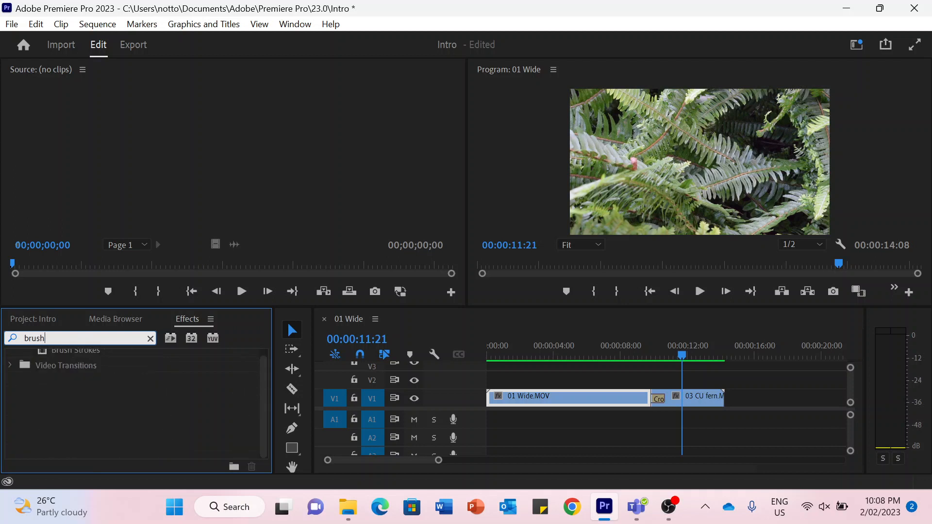
key(Return)
click(84, 353)
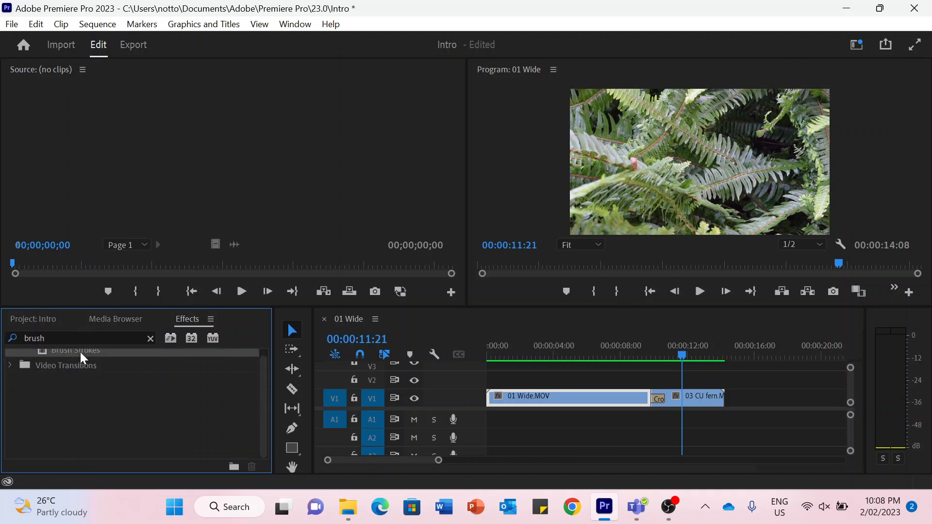
mouse_move(59, 352)
mouse_down()
mouse_move(286, 385)
mouse_move(599, 388)
mouse_move(563, 399)
mouse_up()
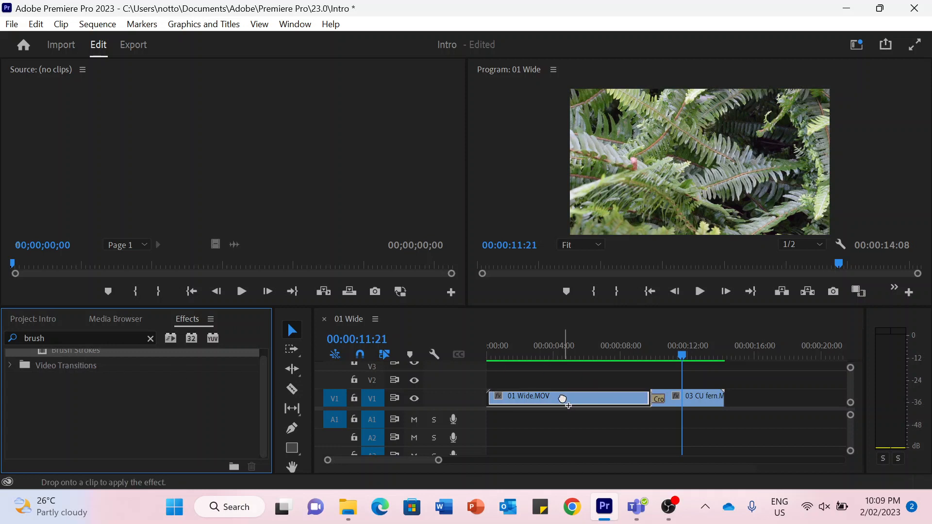
click(530, 349)
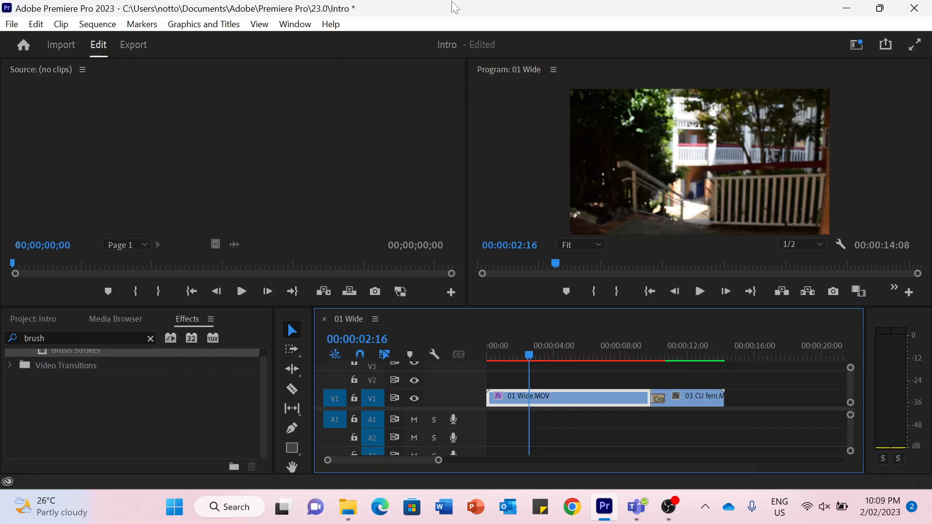
Display the Effect Controls of 01 Wide.MOV with the playhead at 00:00:02:19 and bring the Brush Strokes parameters into view.
click(291, 24)
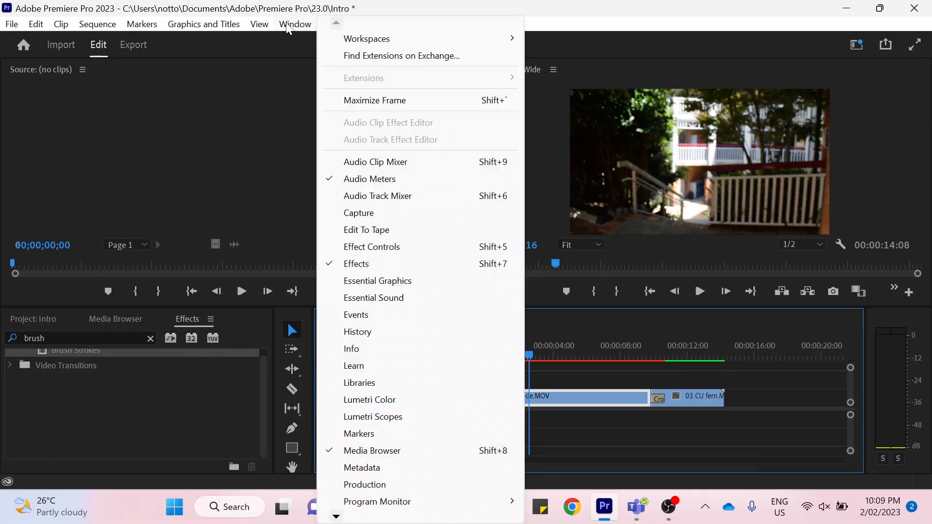
click(370, 250)
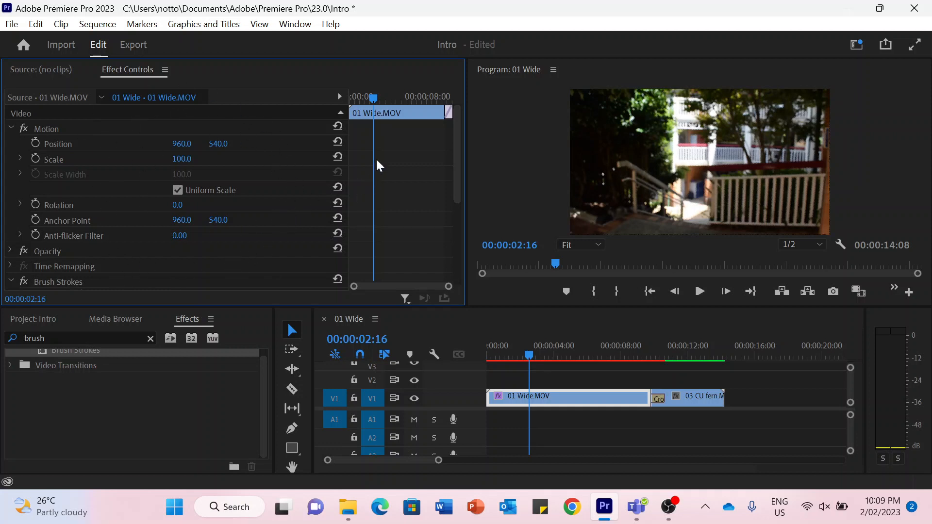
mouse_move(374, 96)
mouse_down()
mouse_move(360, 97)
mouse_move(412, 99)
mouse_move(349, 99)
mouse_move(411, 101)
mouse_move(374, 103)
mouse_up()
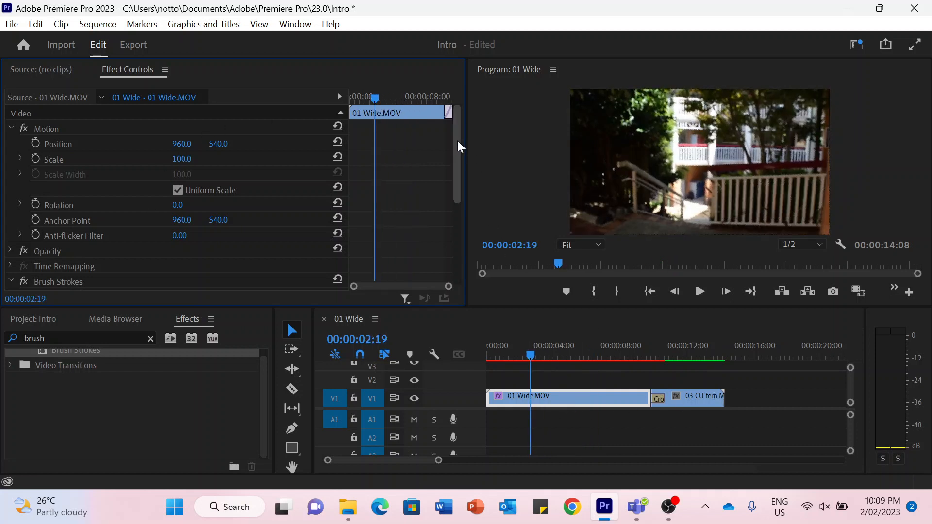
drag(456, 141, 455, 185)
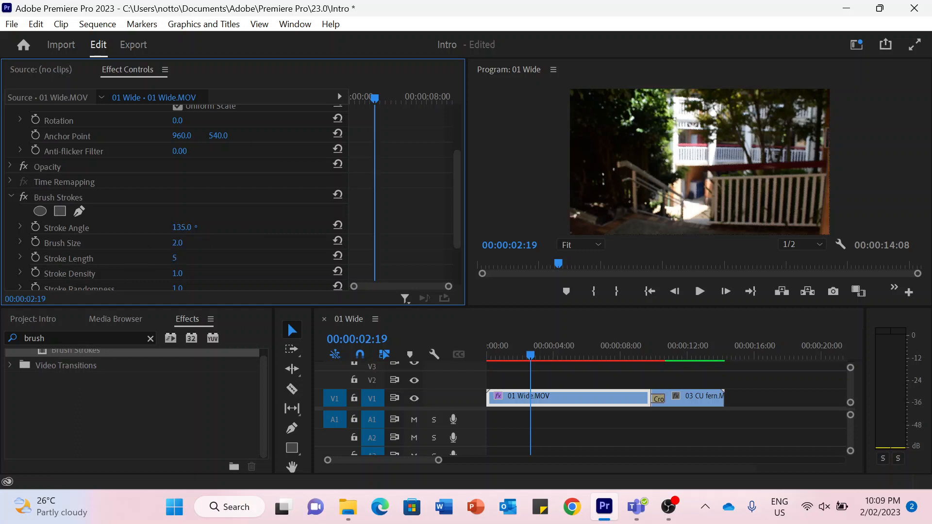
Set the Brush Strokes effect's Brush Size to 0.0 and its Stroke Length to 40.
mouse_move(177, 243)
mouse_down()
mouse_move(192, 243)
mouse_move(167, 242)
mouse_up()
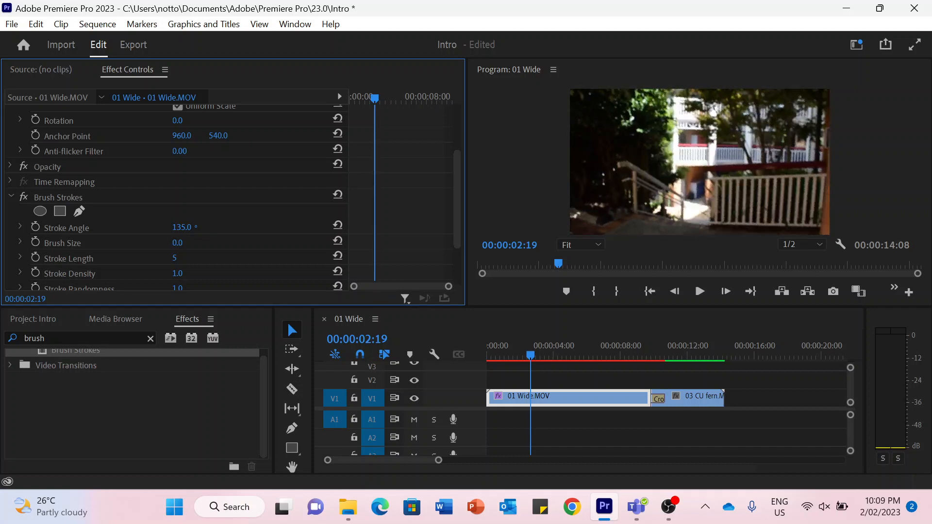
click(177, 257)
text(40)
key(Return)
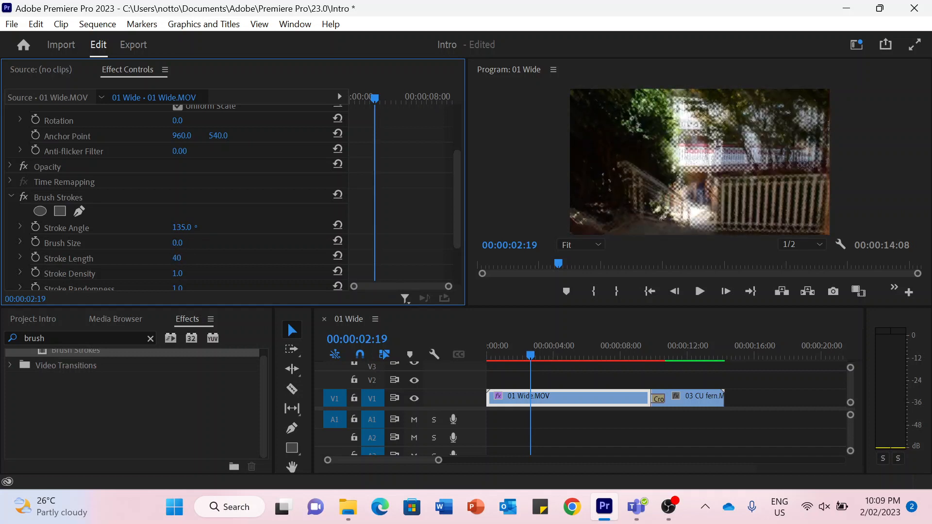
Set the Brush Strokes effect's Stroke Length to 0, Stroke Density to 1.9, Stroke Angle to 171° and Brush Size to 5.0.
mouse_move(212, 258)
mouse_down()
mouse_move(193, 258)
mouse_move(192, 273)
mouse_up()
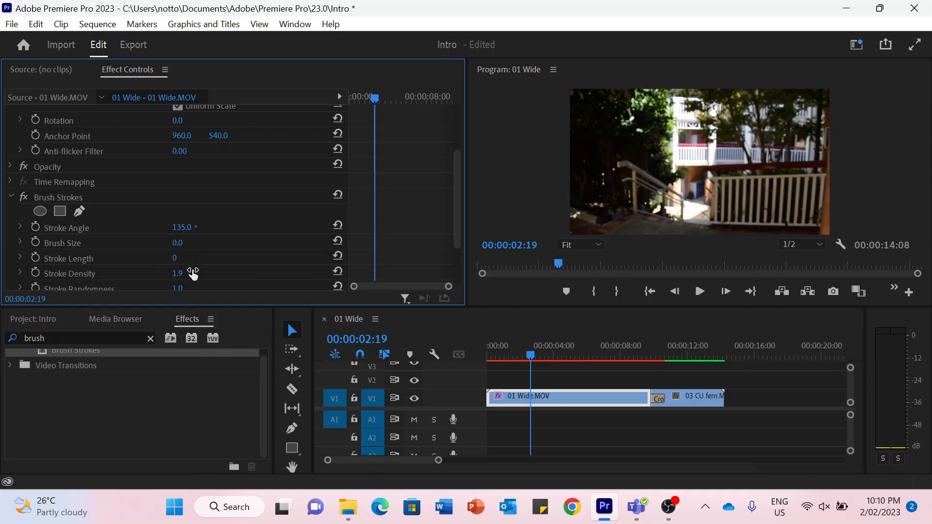
mouse_move(177, 232)
mouse_down()
mouse_move(186, 229)
mouse_move(180, 246)
mouse_move(192, 243)
mouse_up()
click(97, 24)
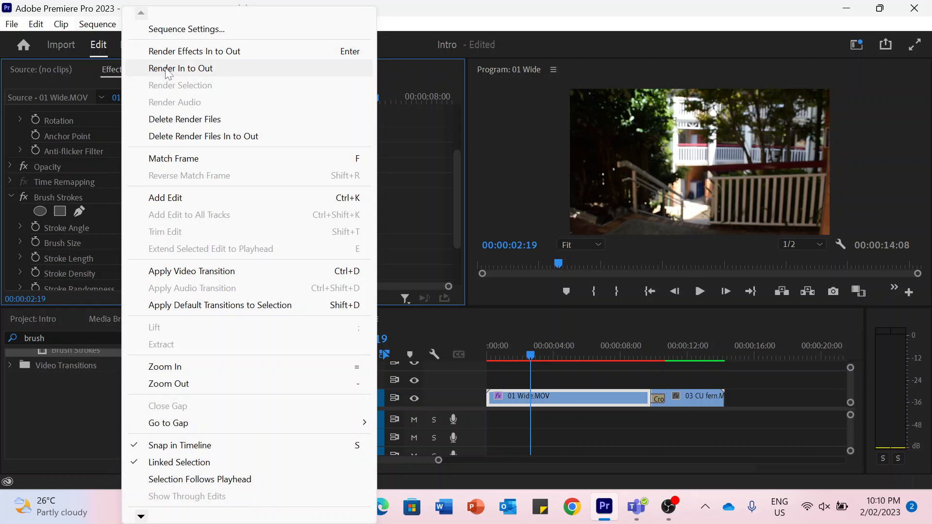
click(452, 8)
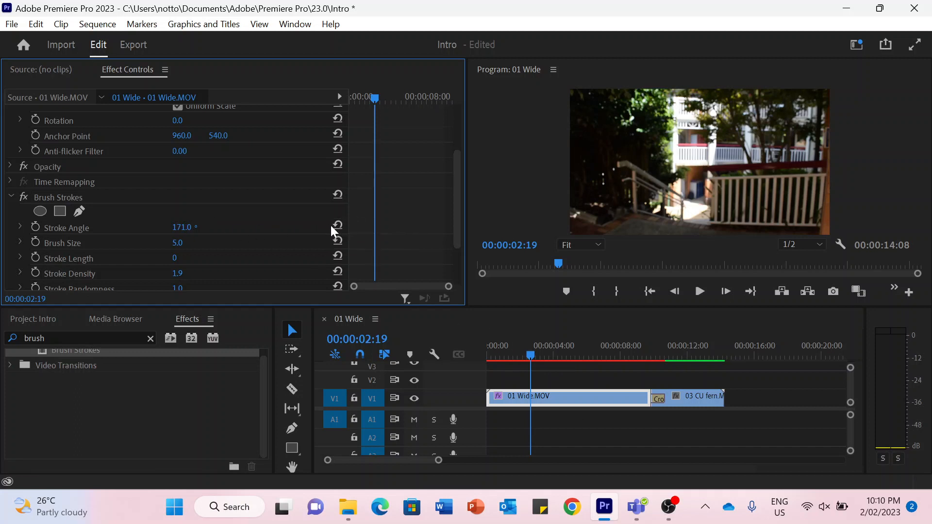
Reset the Brush Strokes angle, size, length and density to their defaults, and switch the effect off and back on.
click(338, 240)
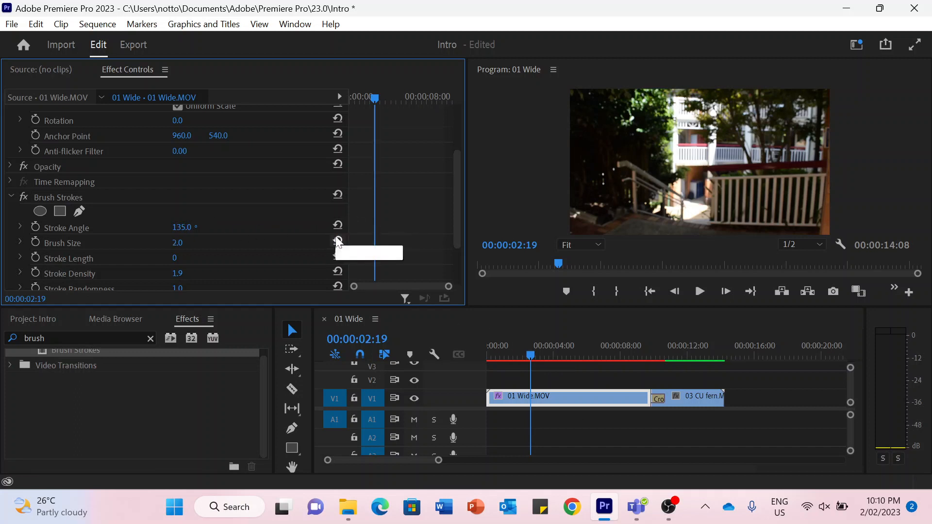
click(338, 257)
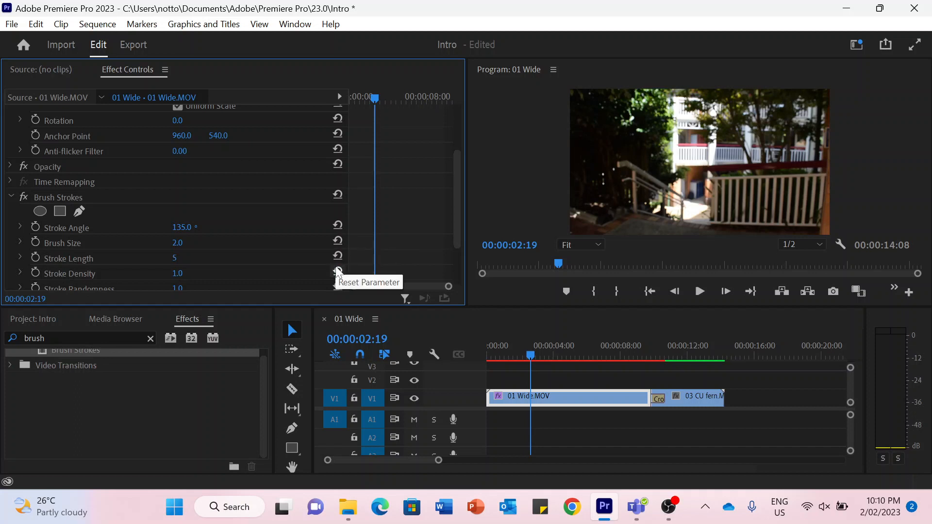
click(338, 271)
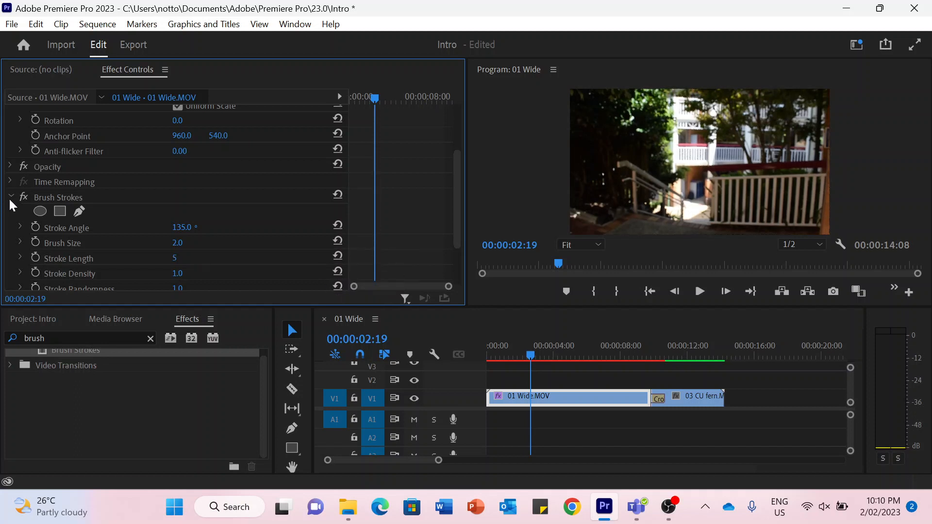
click(24, 196)
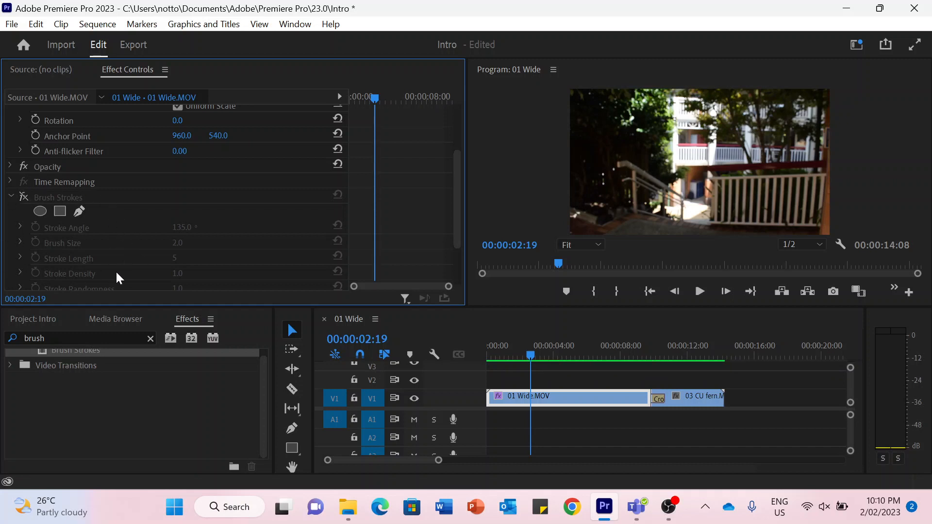
click(23, 197)
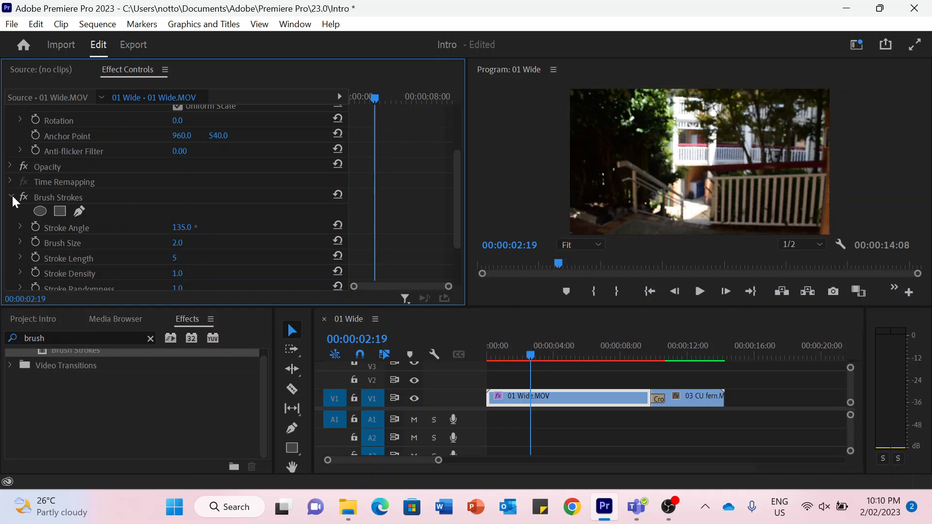
Remove only the Brush Strokes attribute from the 01 Wide.MOV clip and preview the frames at 00:00:05:12 and 00:00:02:08.
right_click(573, 400)
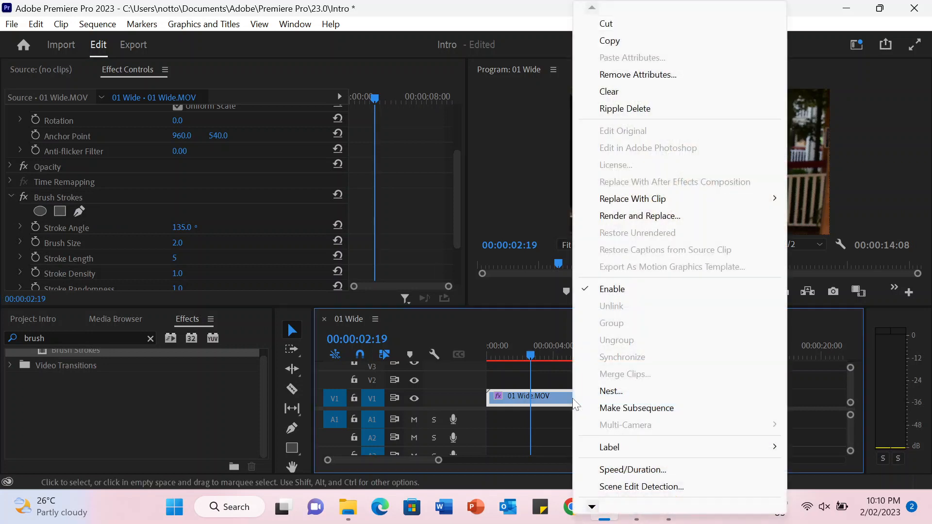
click(630, 75)
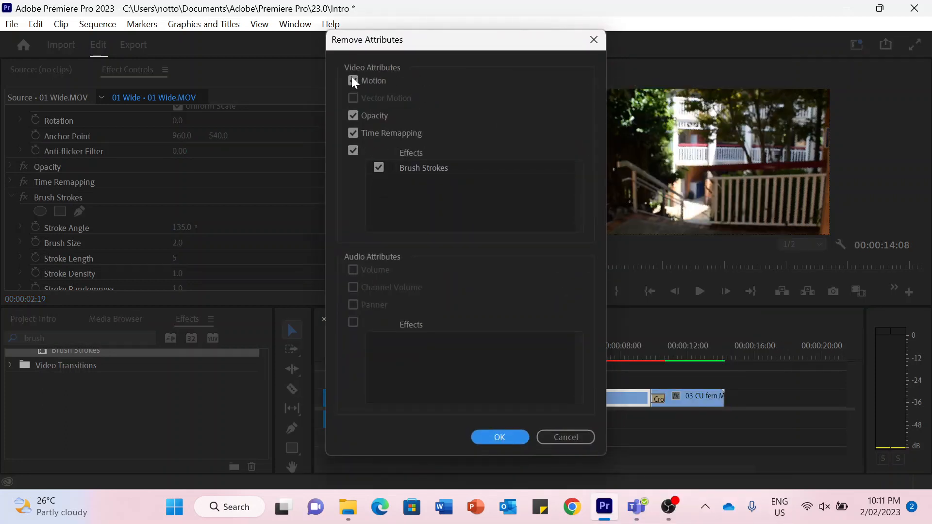
click(353, 81)
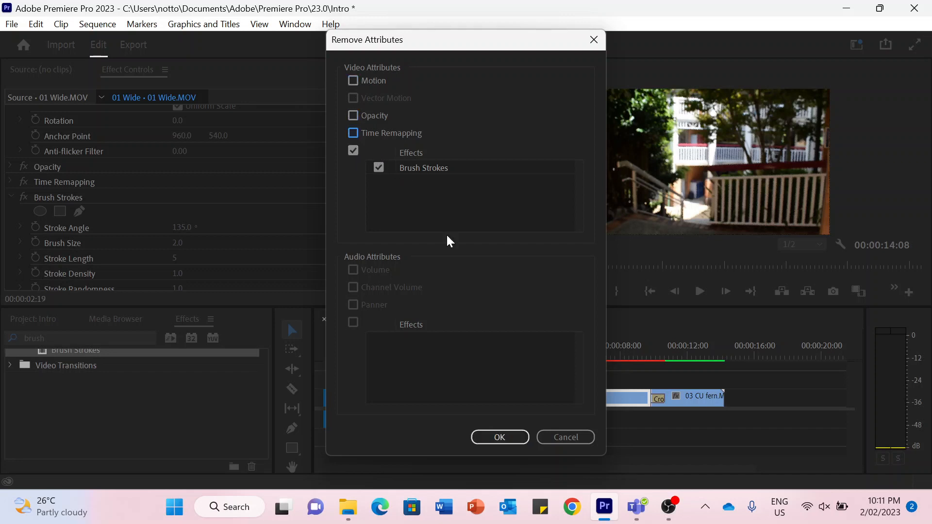
click(500, 436)
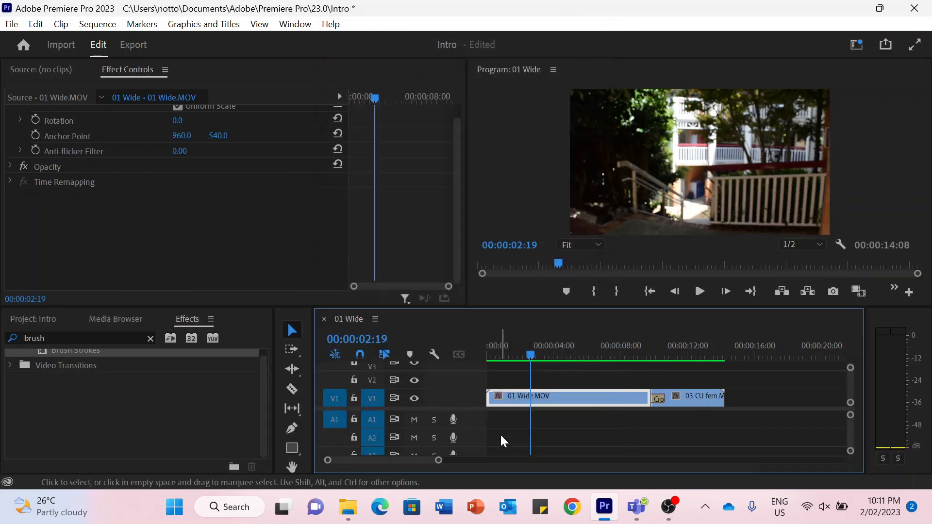
click(578, 346)
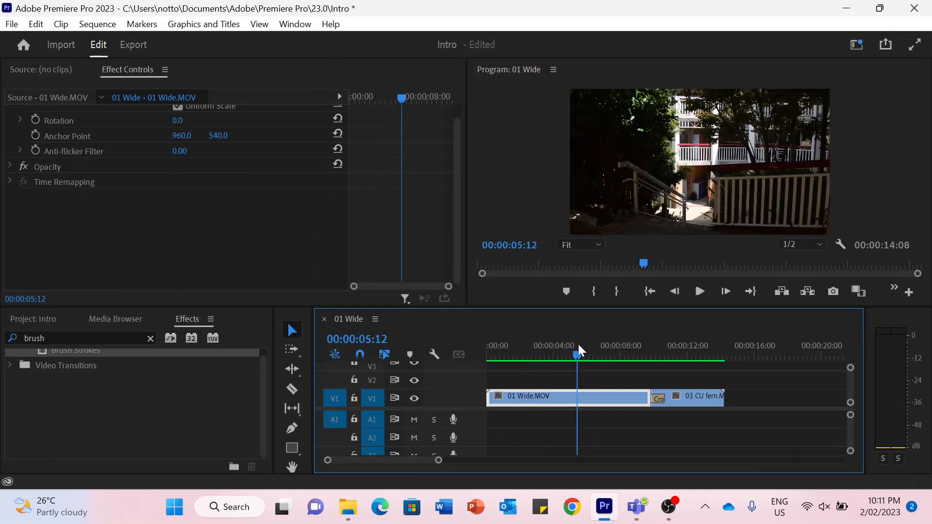
click(527, 356)
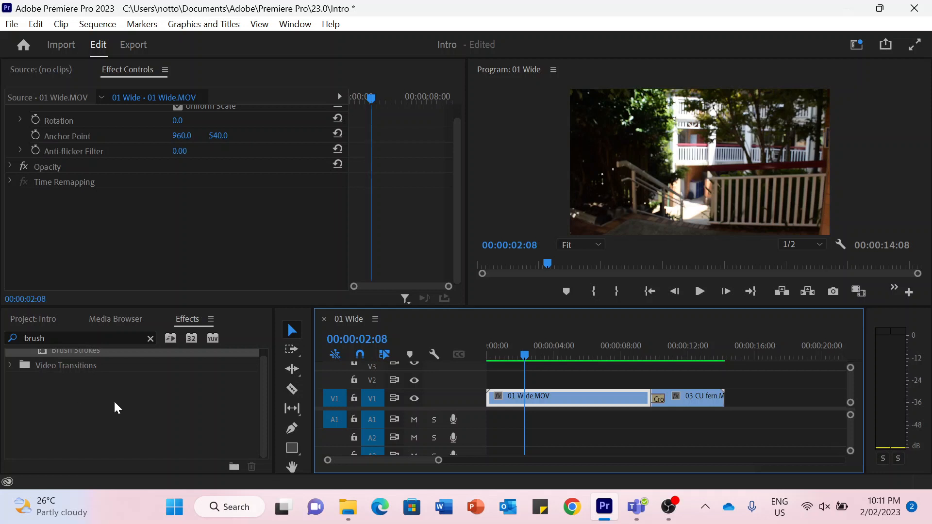
Clear the "brush" effects search and look through the Video Effects categories, including the Adjust folder.
scroll(115, 407, up, 2)
scroll(142, 406, down, 1)
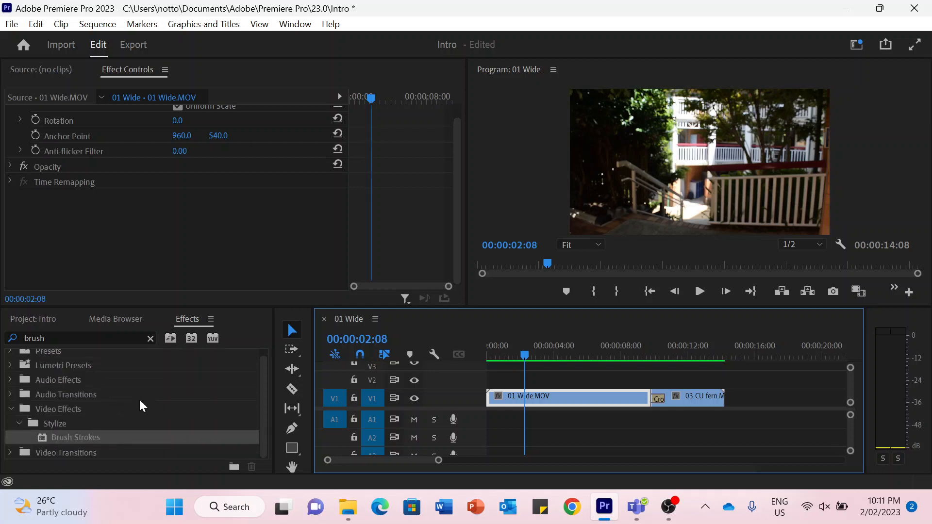
click(10, 451)
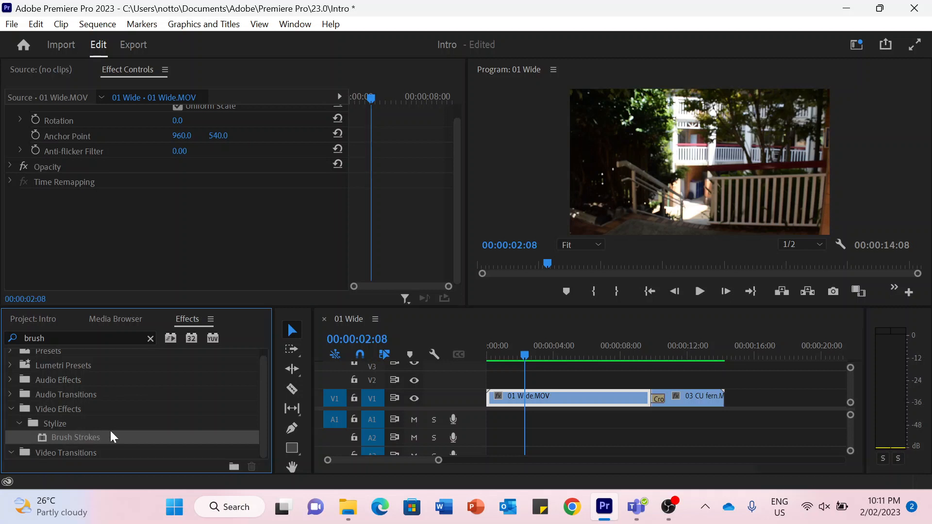
click(11, 409)
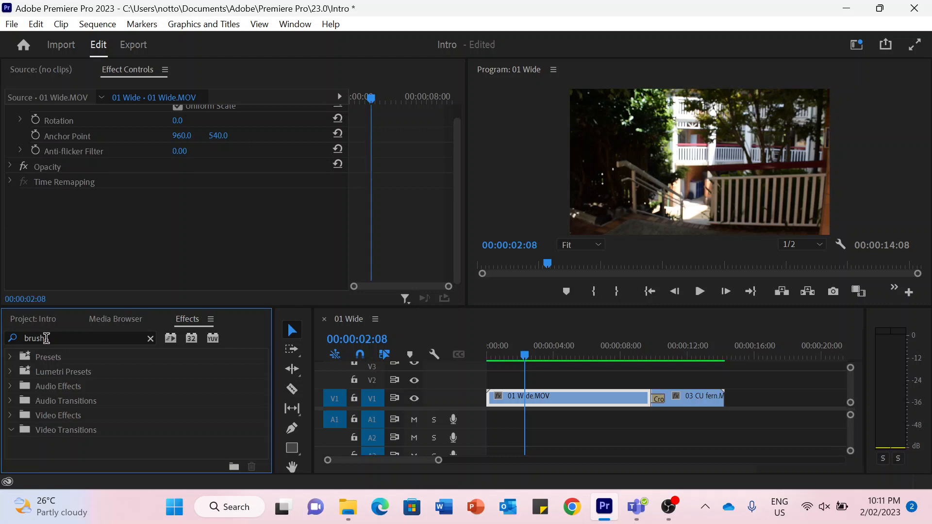
click(150, 340)
click(10, 413)
scroll(60, 421, down, 6)
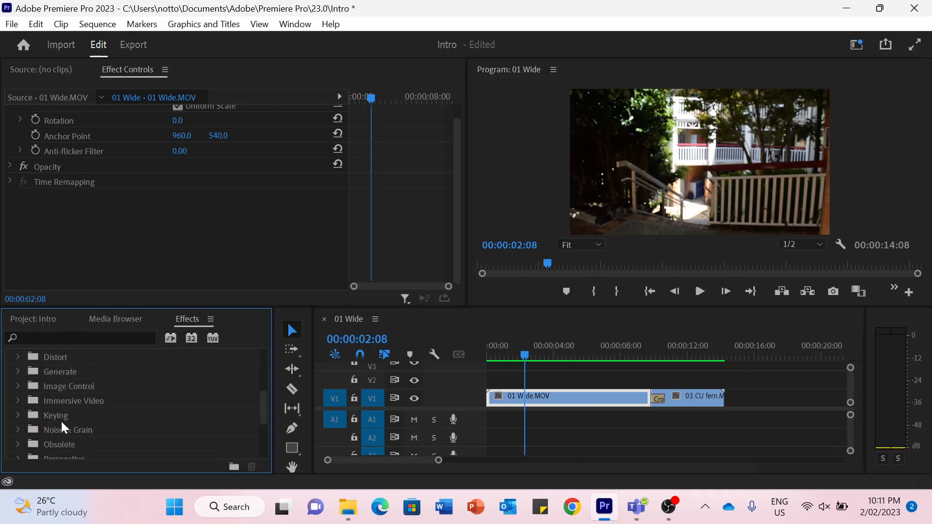
scroll(60, 420, up, 6)
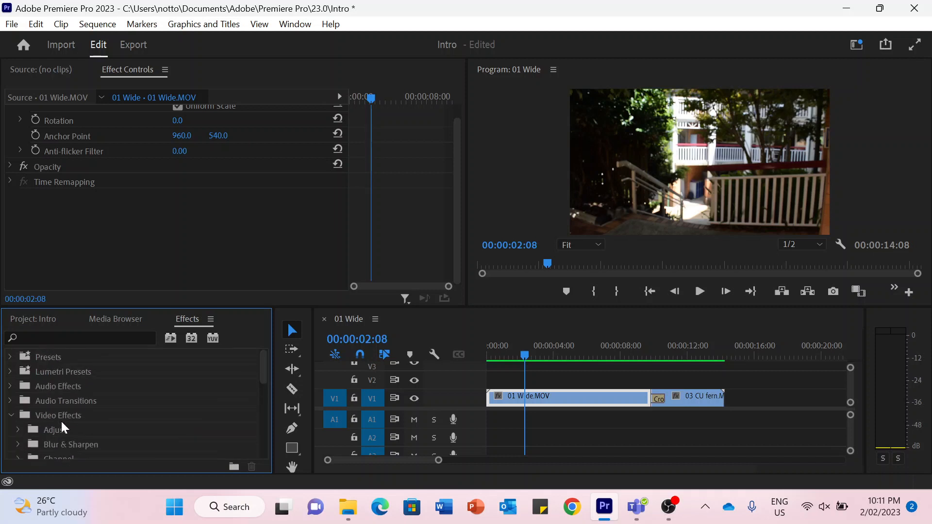
click(18, 429)
click(18, 428)
Move the playhead to 00:00:11:07, over the fern close-up clip.
click(677, 357)
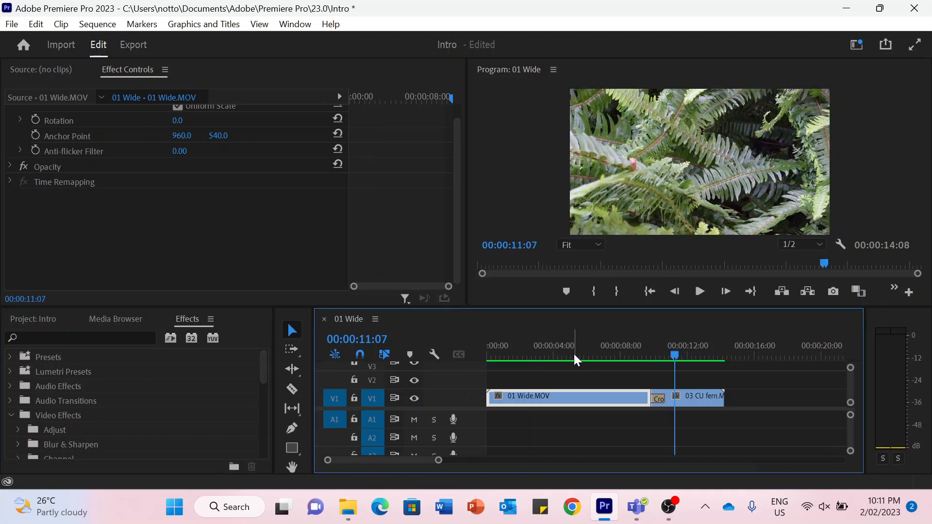